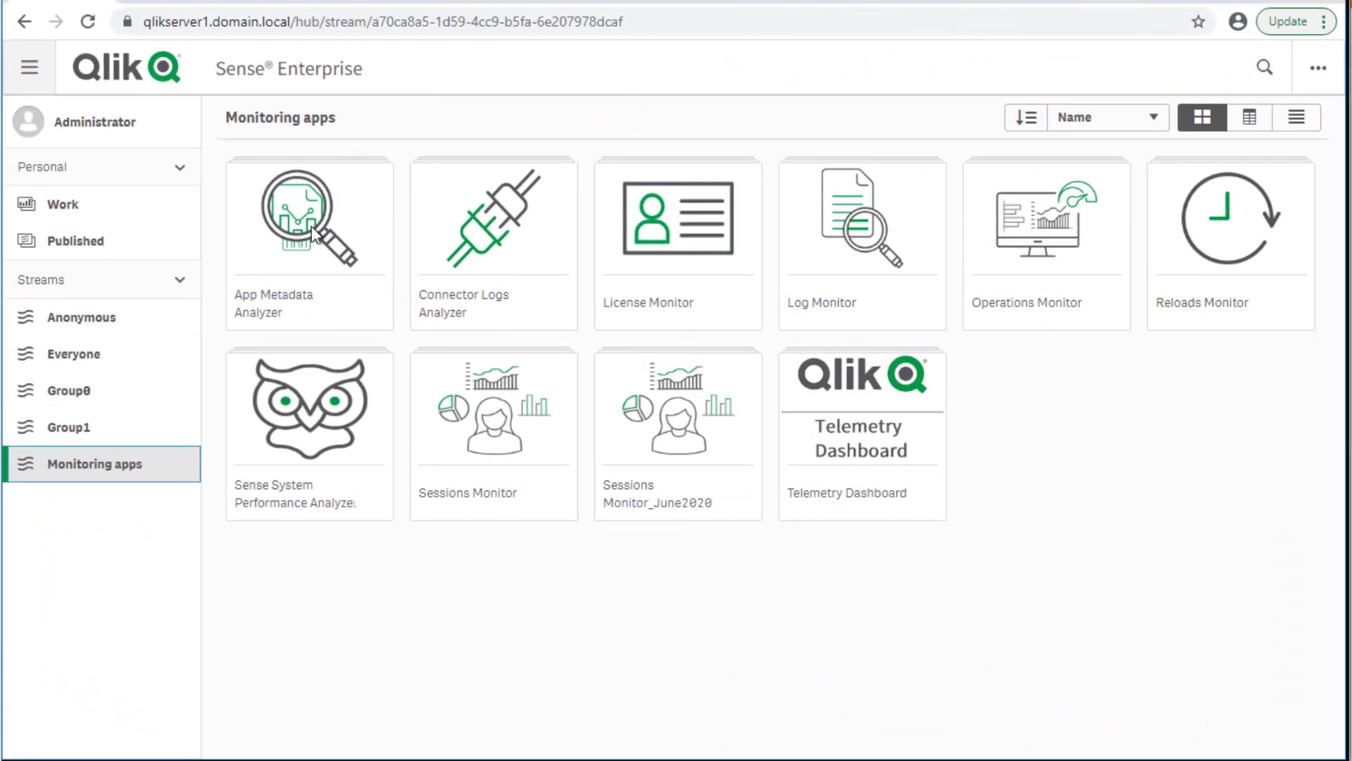
Open the App Metadata Analyzer, list its sheets, and zoom out the LoadQSRDataODBC data model
left_click(304, 215)
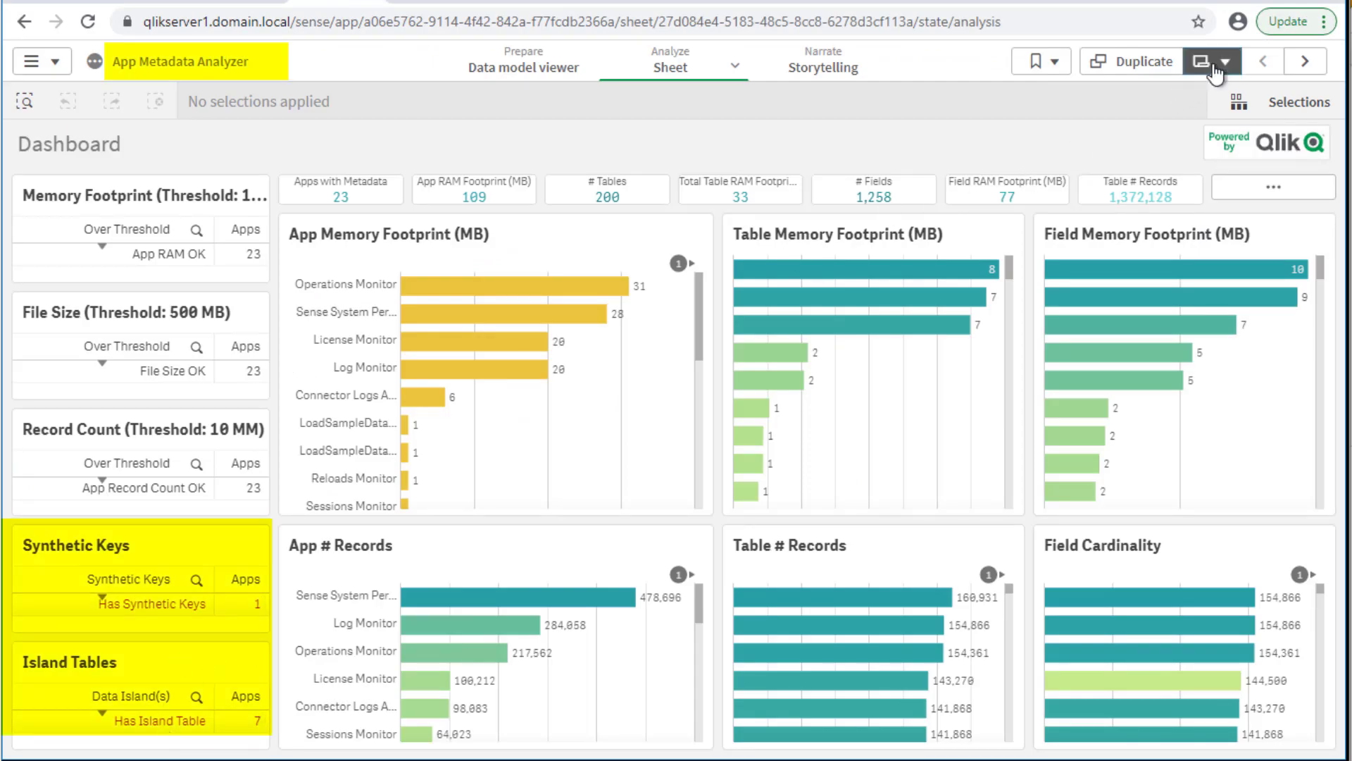
left_click(1211, 64)
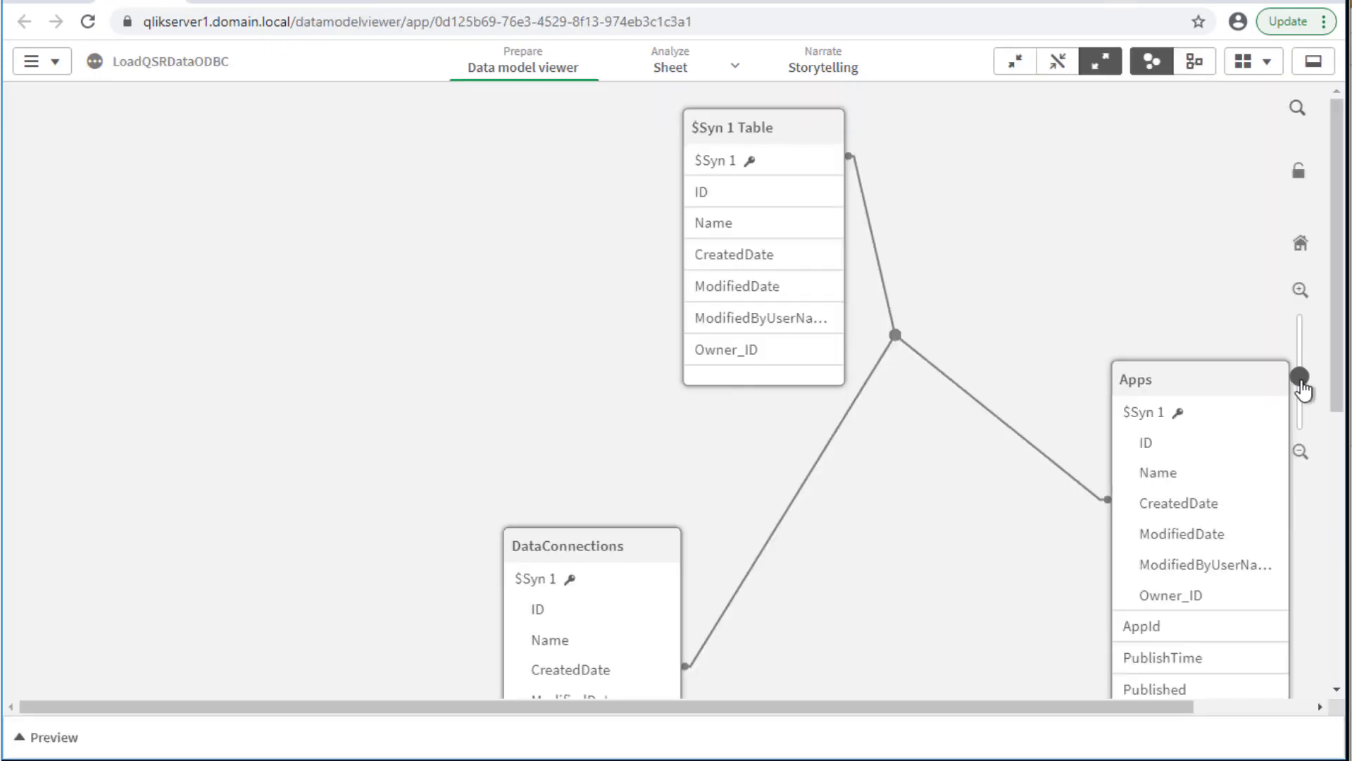
left_click_drag(1302, 387, 1304, 391)
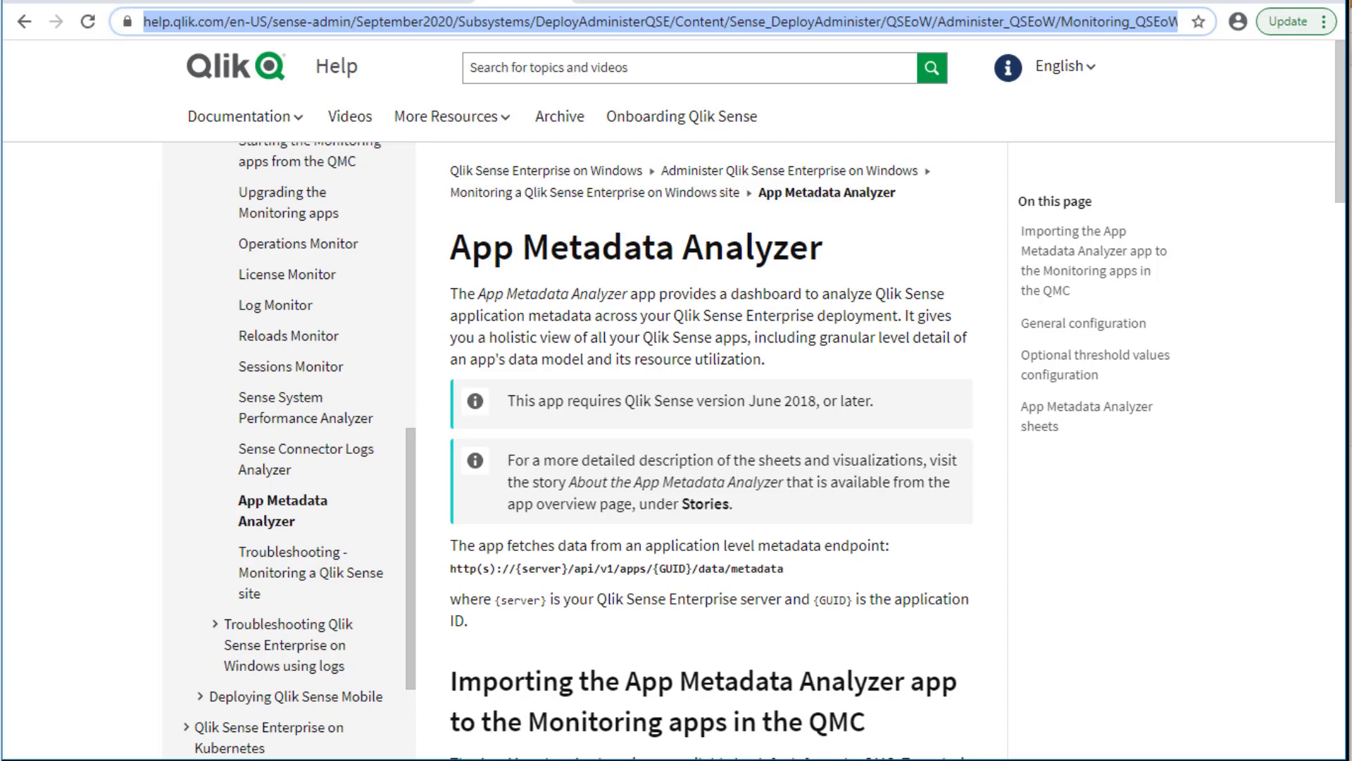
Scroll the help sidebar to the Synthetic keys article and read down through it
left_click(414, 271)
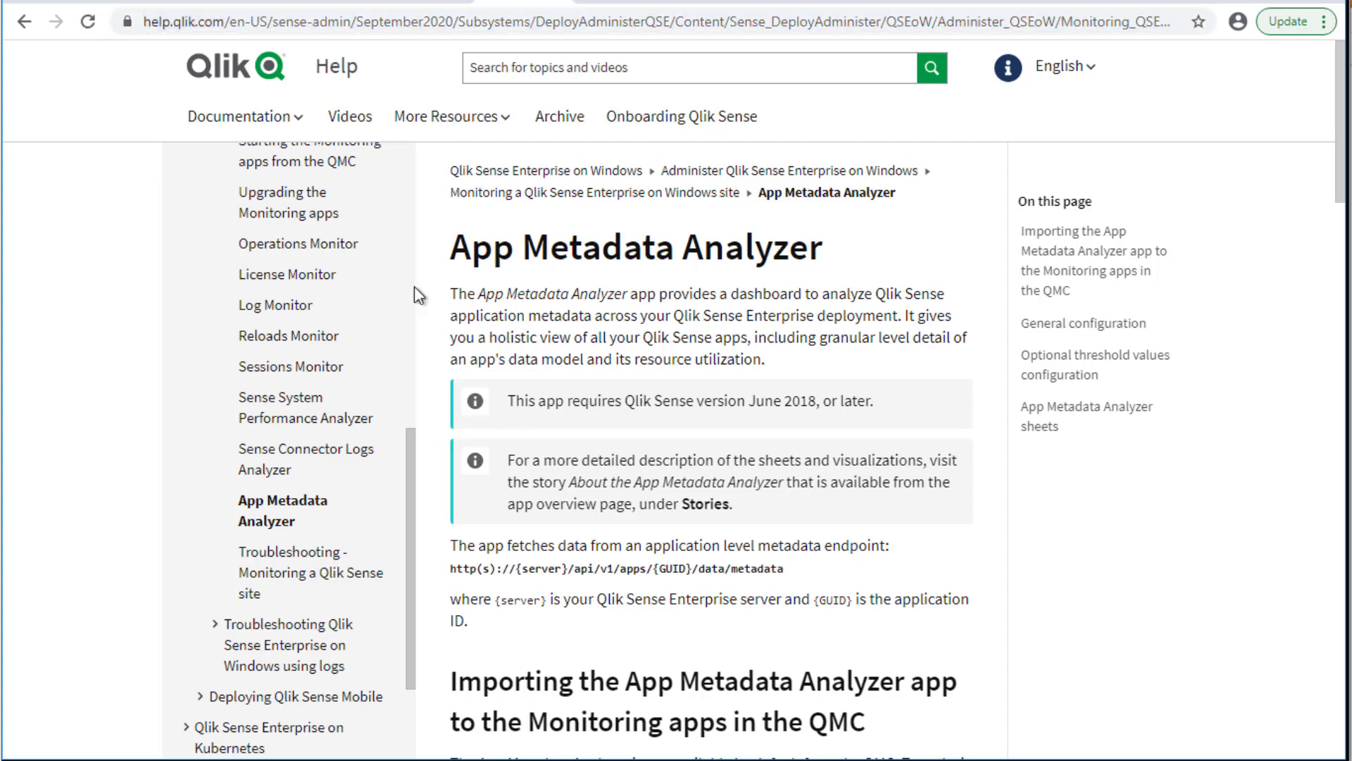
scroll(414, 225, "up", 8)
scroll(416, 190, "up", 2)
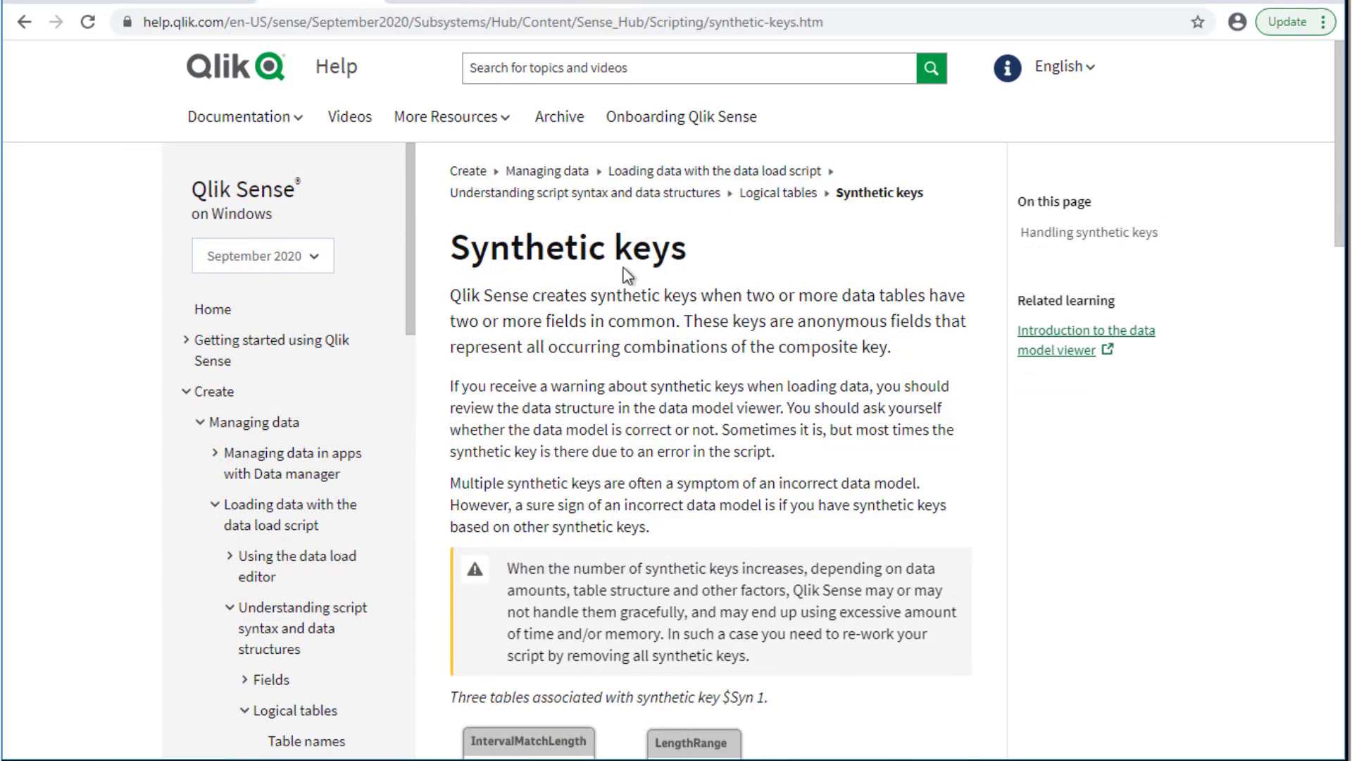
left_click_drag(1338, 238, 1345, 342)
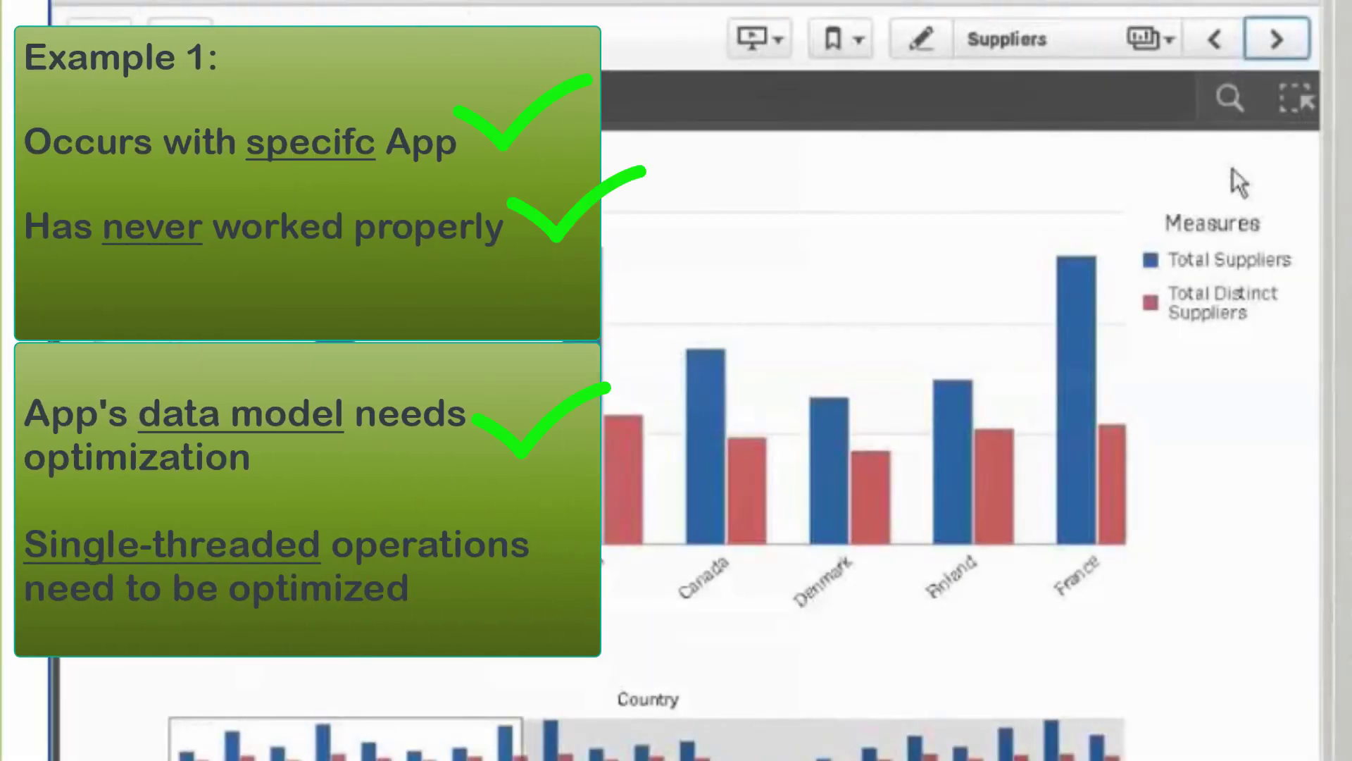
Advance the slow app to its next sheet while Task Manager shows CPU and memory
mouse_move(1271, 224)
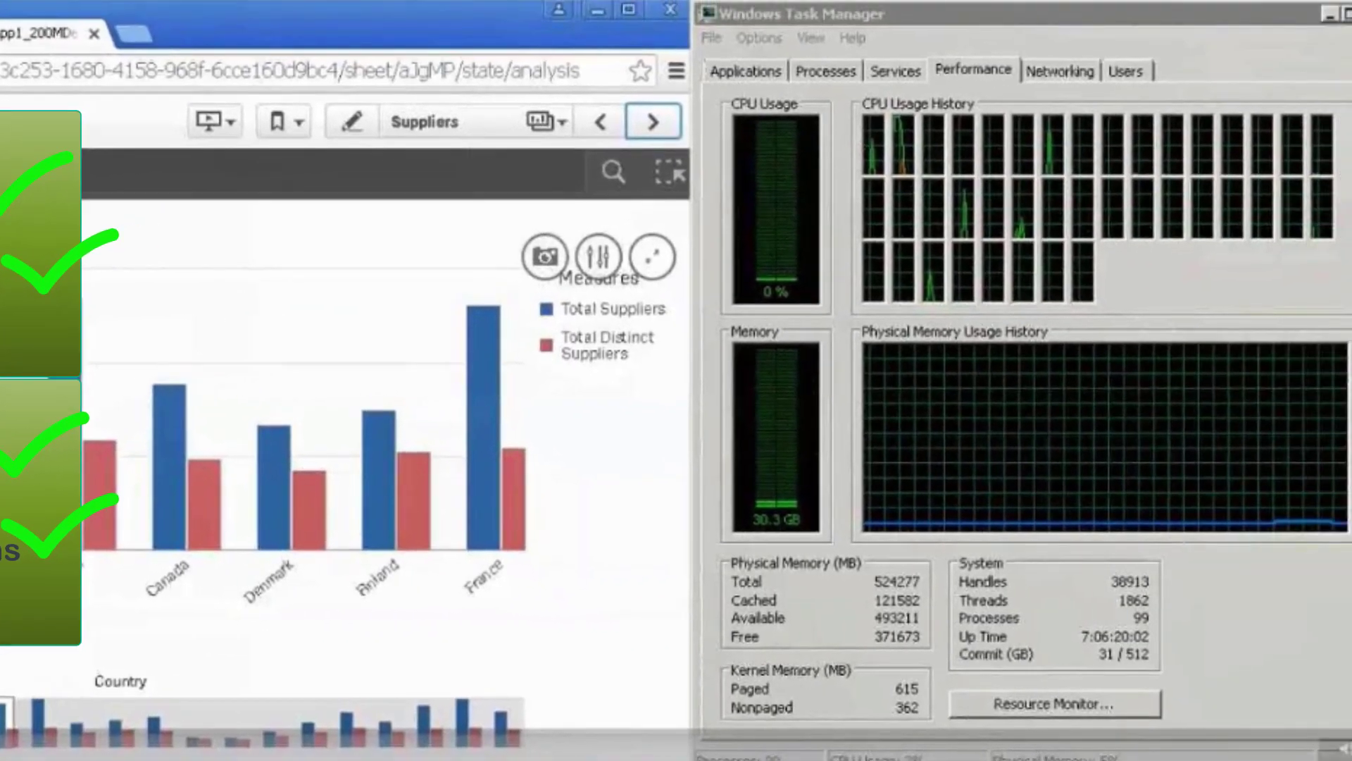
left_click(653, 123)
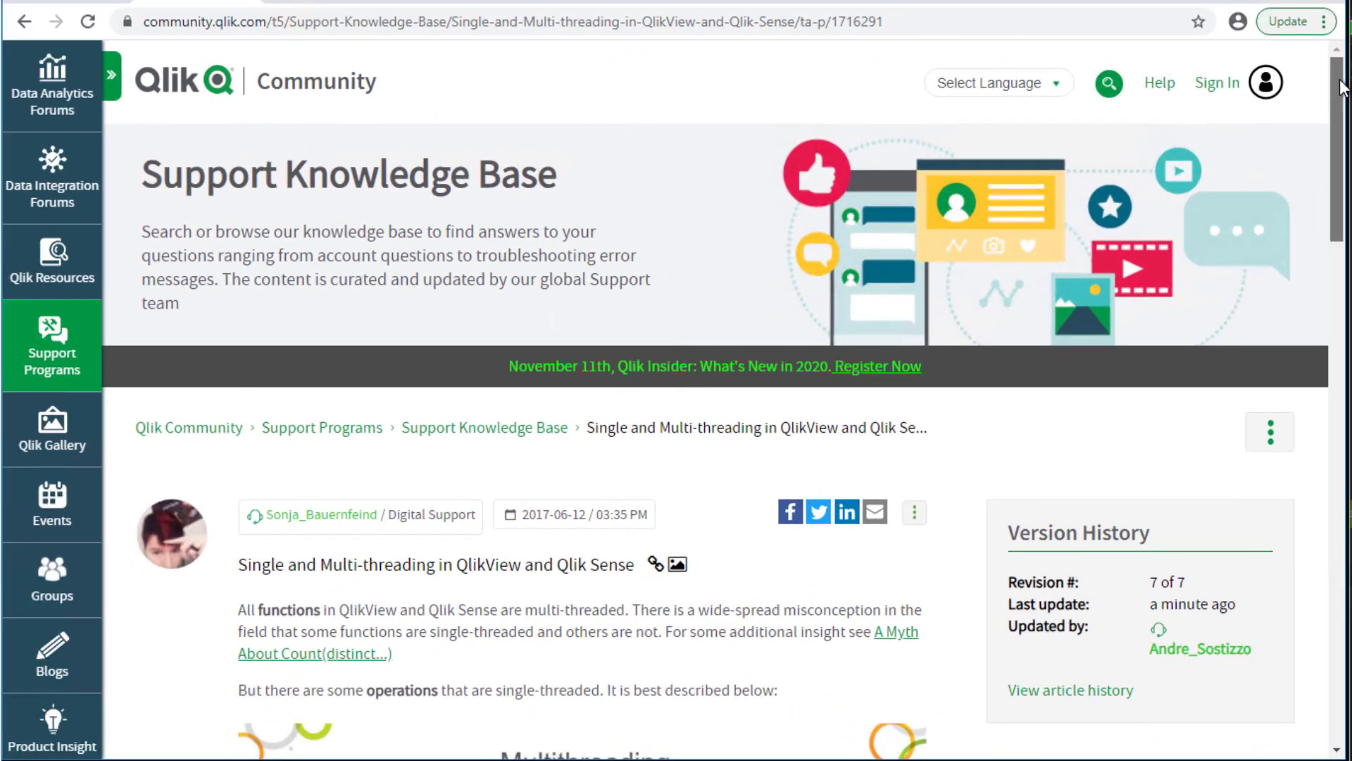
Scroll down through the Single and Multi-threading knowledge base article
left_click_drag(1343, 76, 1342, 224)
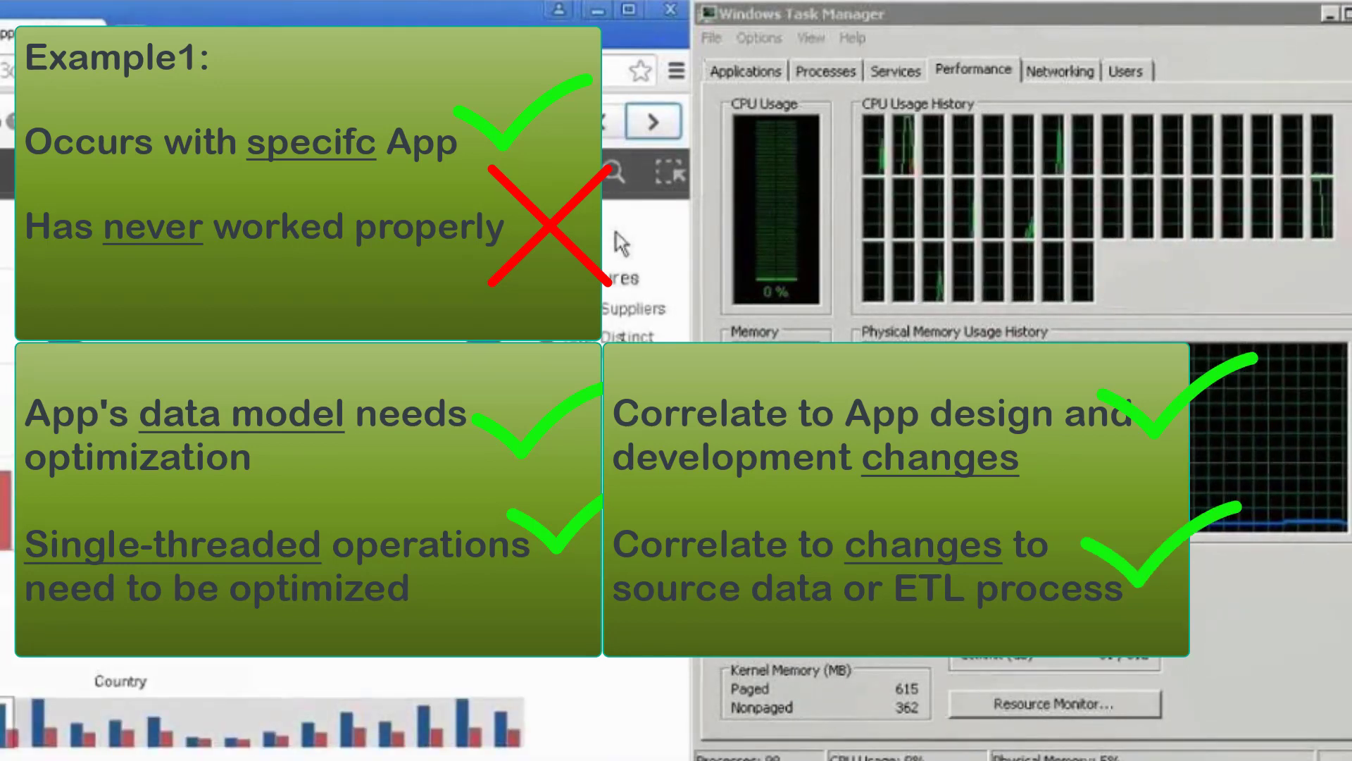
Execute the PTSalesDashboard load test and review its RAM, actions and response-time charts
mouse_move(620, 246)
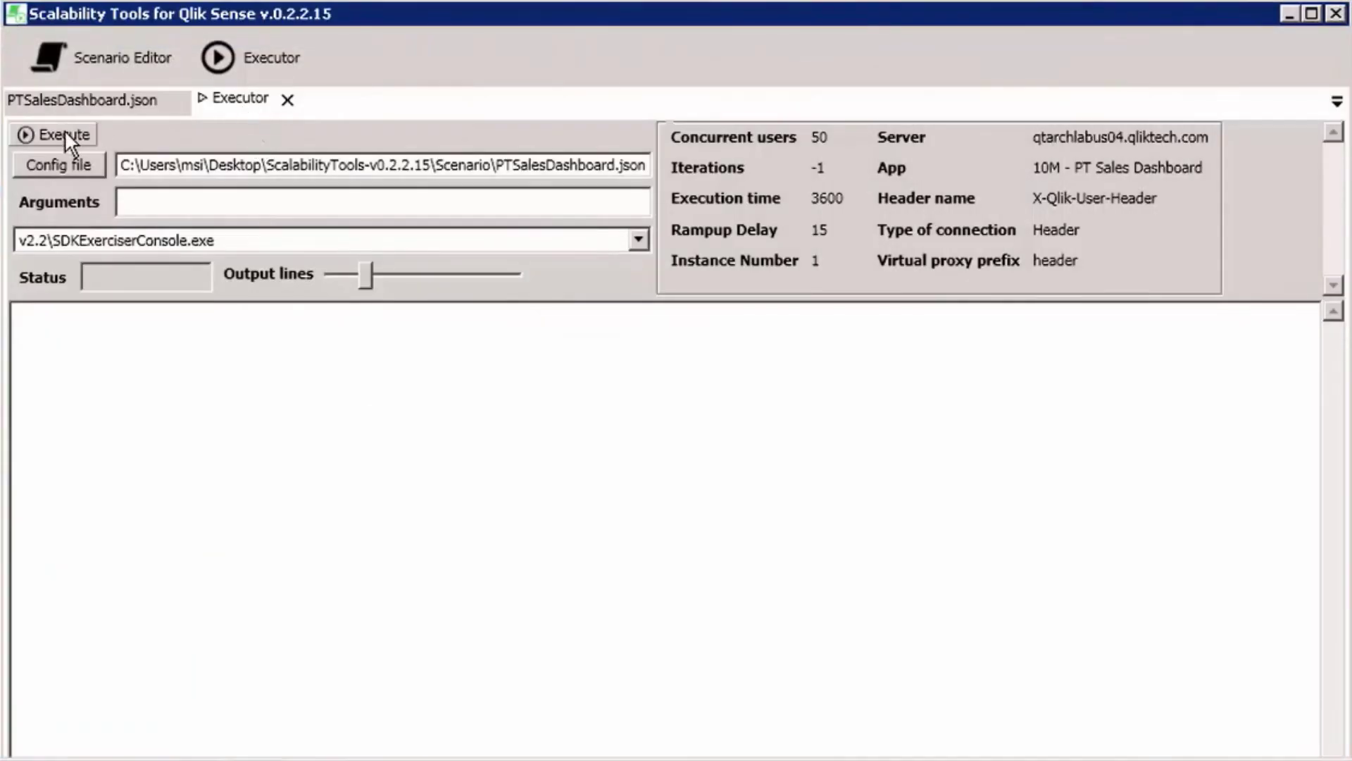
left_click(65, 135)
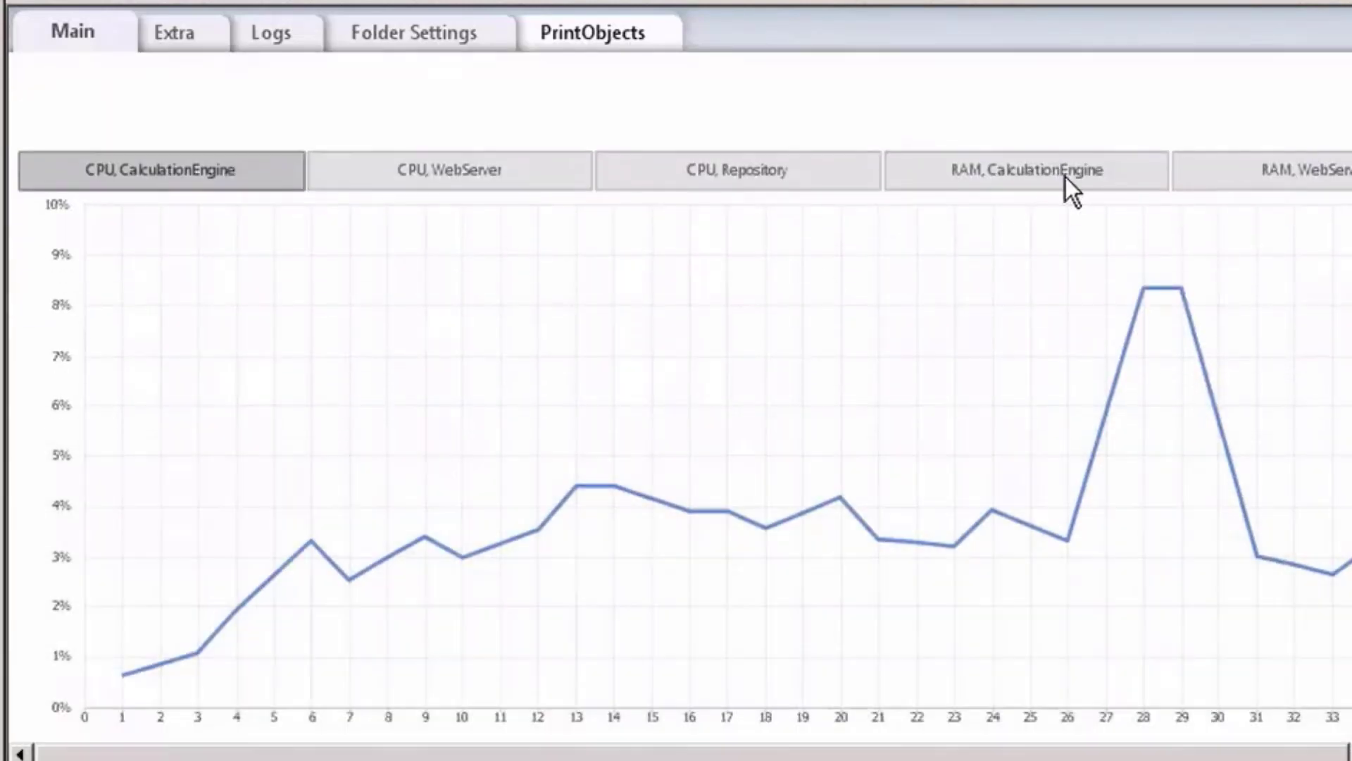
left_click(1062, 176)
left_click(539, 119)
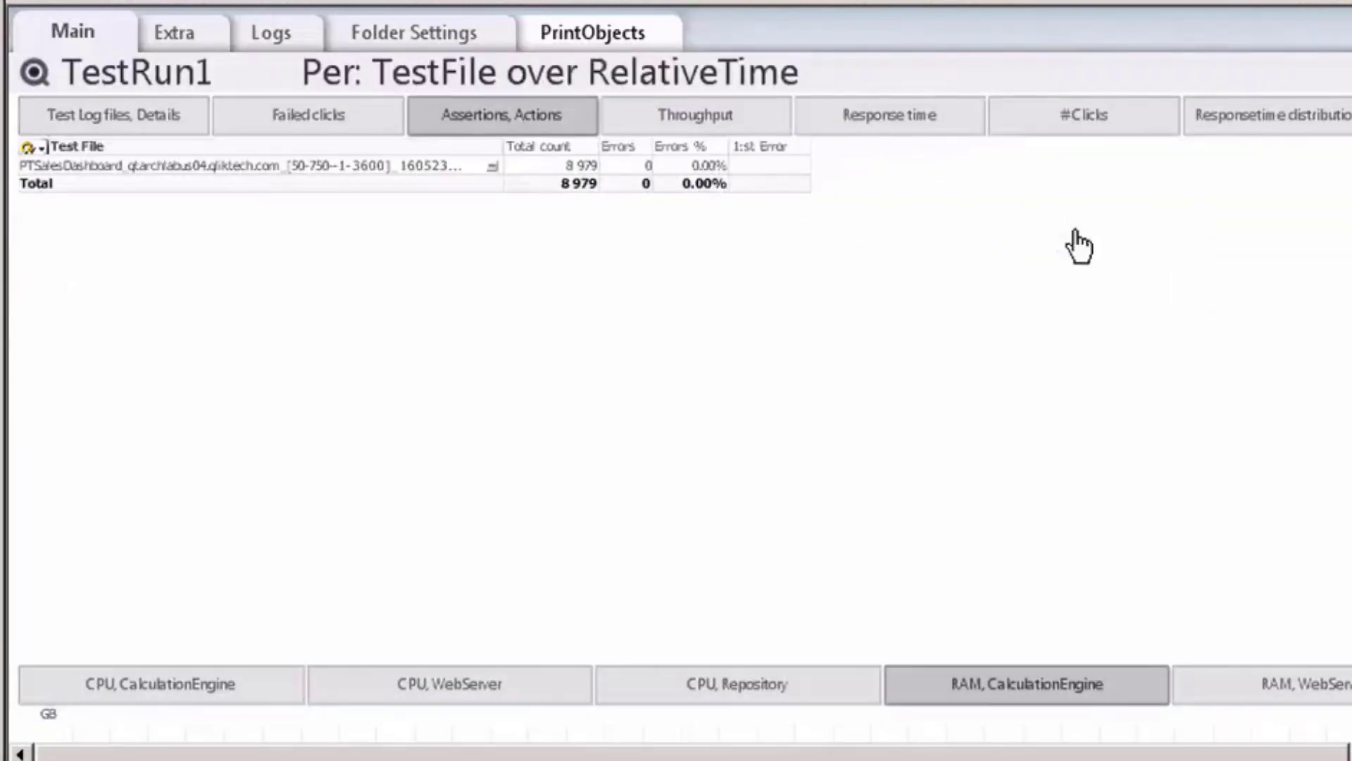
left_click(889, 115)
left_click(182, 36)
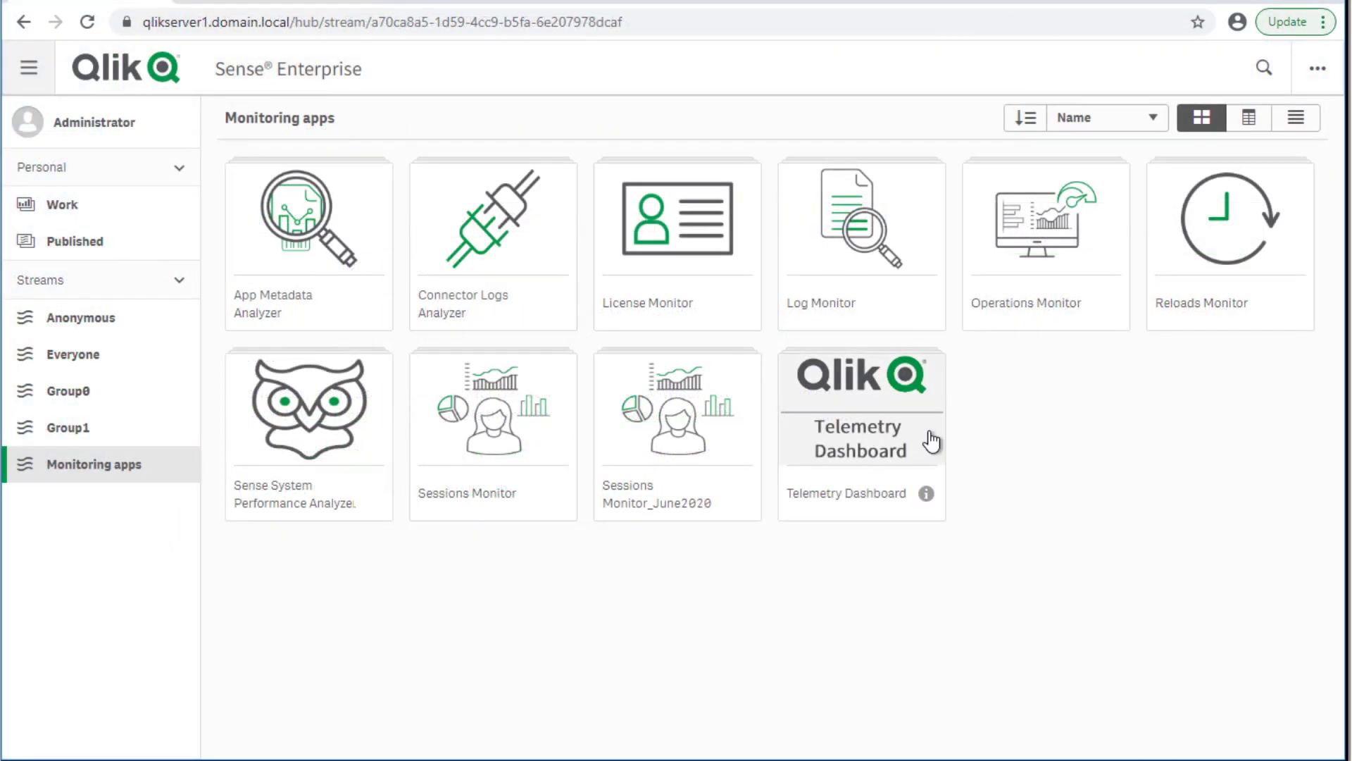
Open the Telemetry Dashboard and view its Details and App Anomalies sheets
left_click(932, 441)
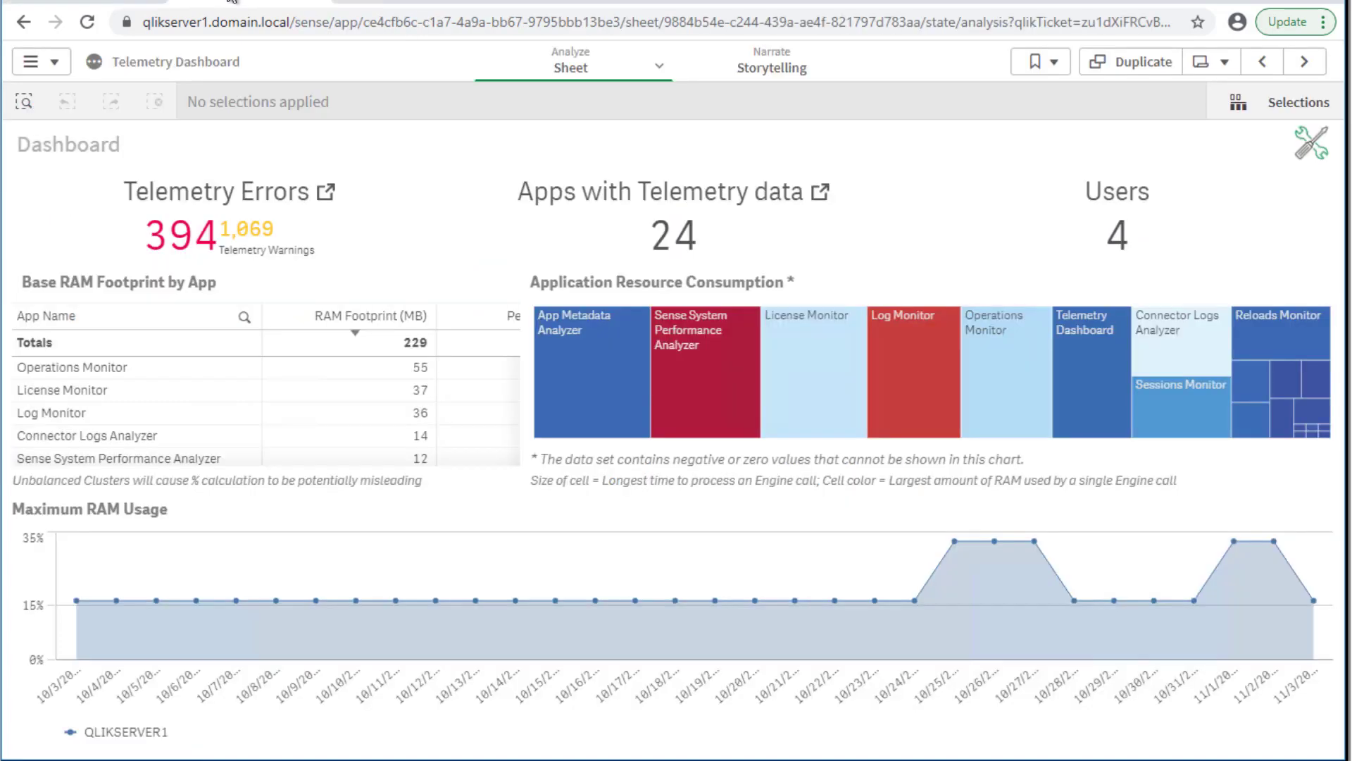
left_click(1202, 63)
left_click(877, 257)
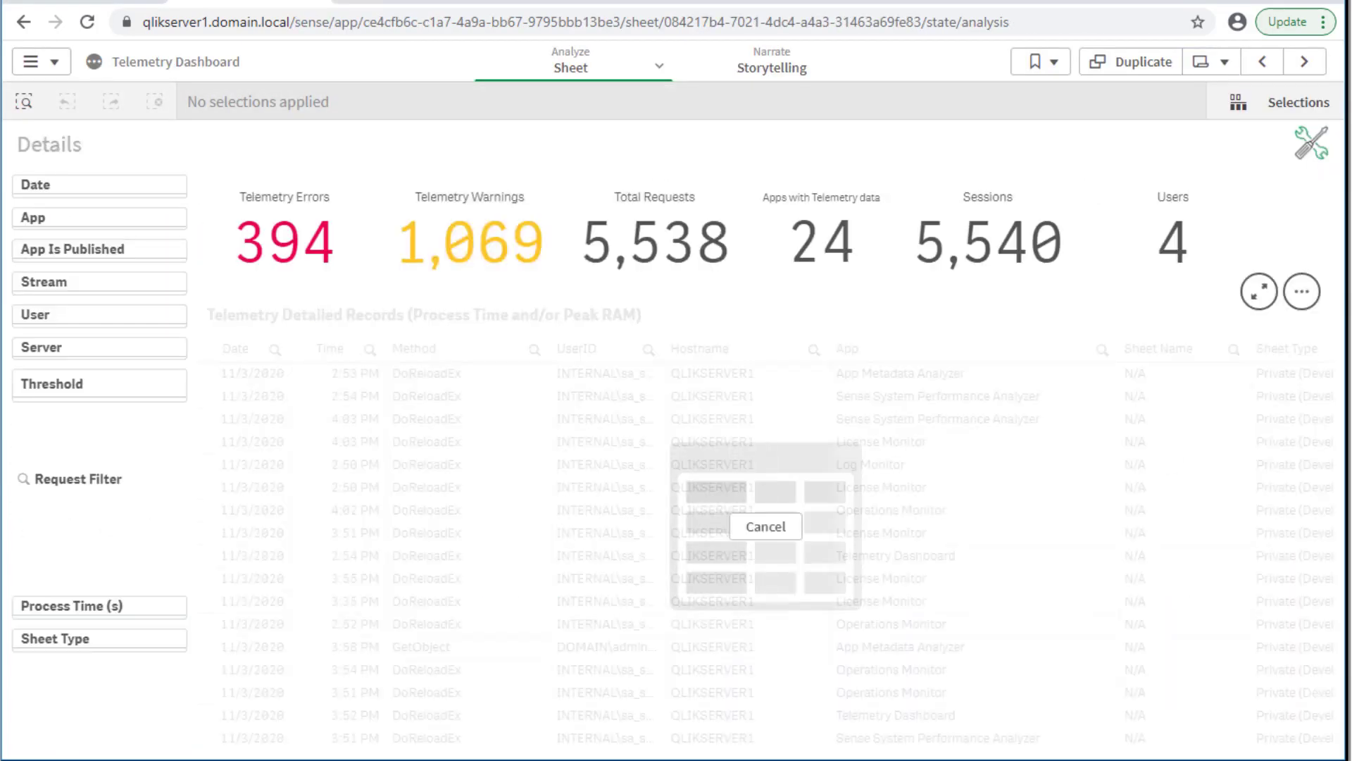
left_click(1201, 62)
left_click(1032, 227)
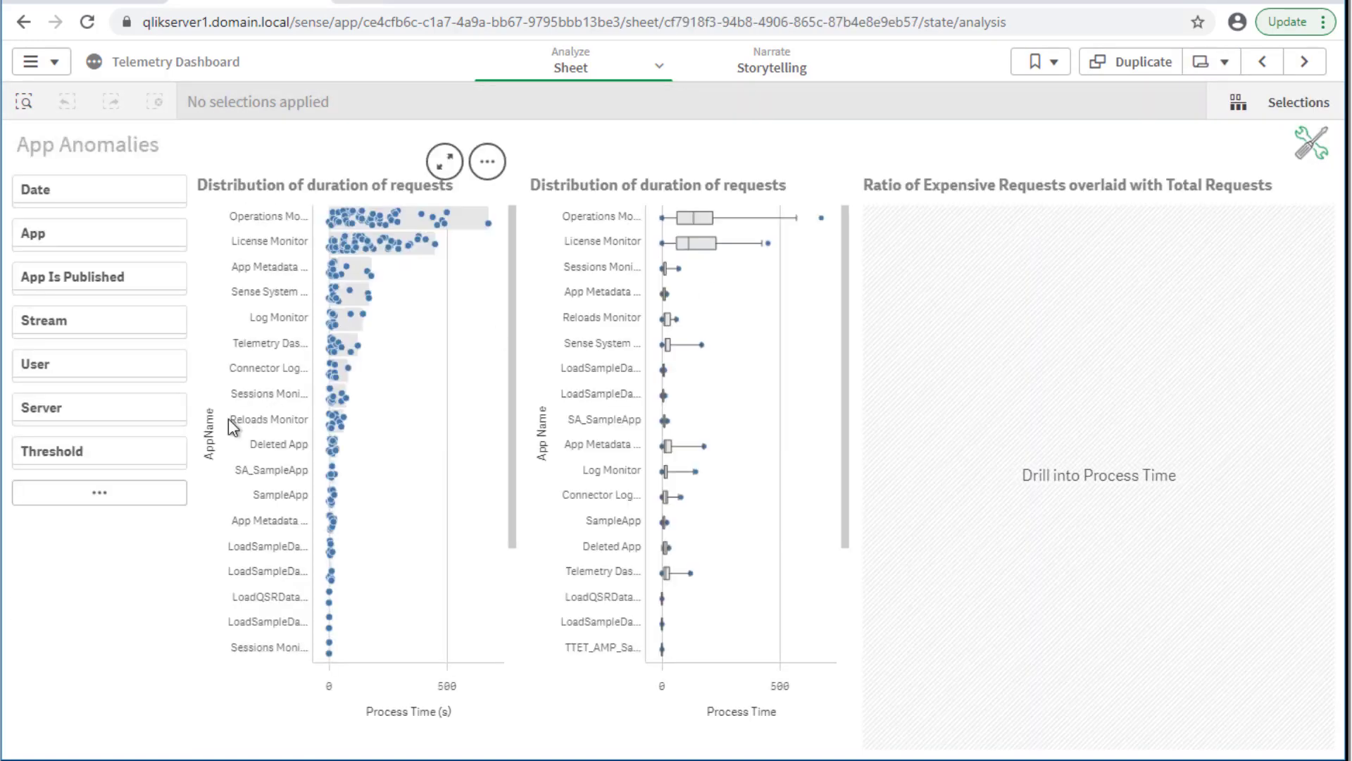
Filter to the slow Operations Monitor request, check Expensive Objects, then clear the Process Time selection
left_click(396, 222)
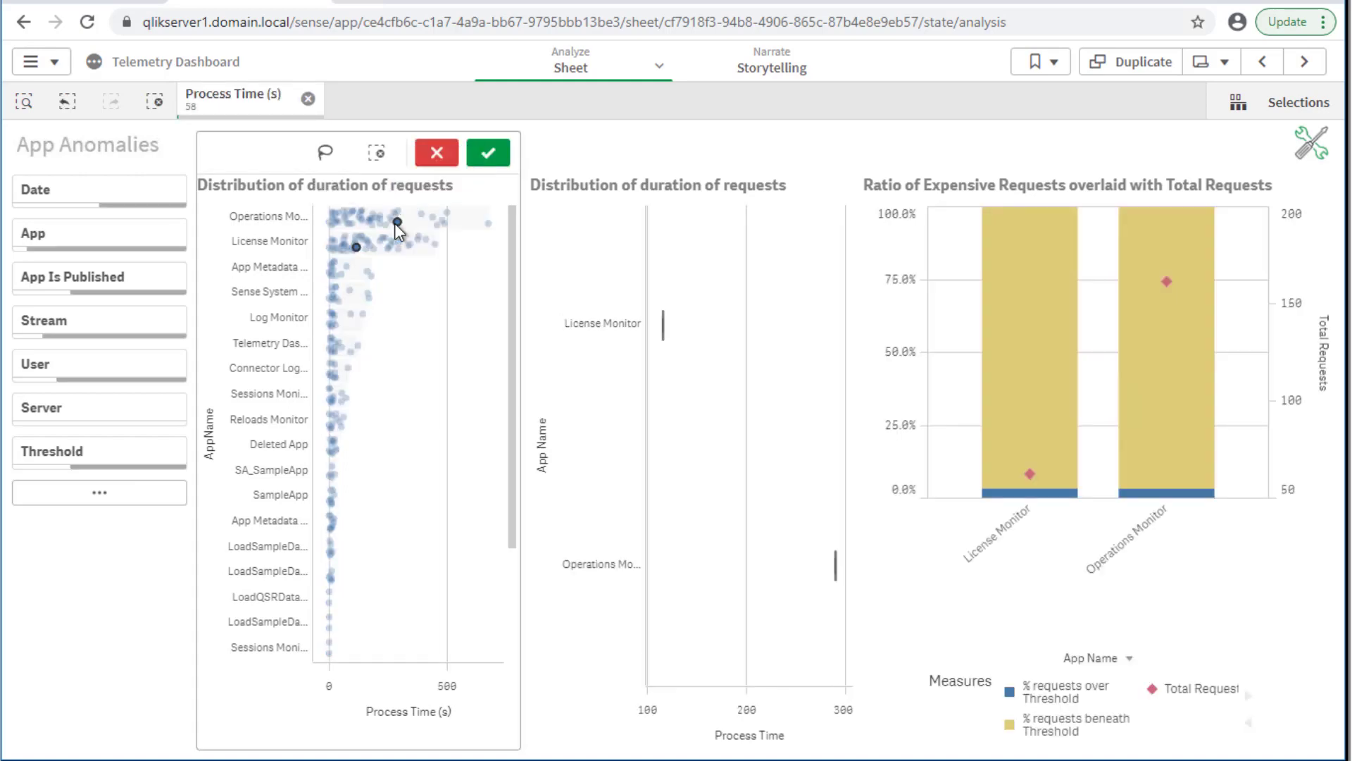
left_click(486, 156)
mouse_move(1168, 282)
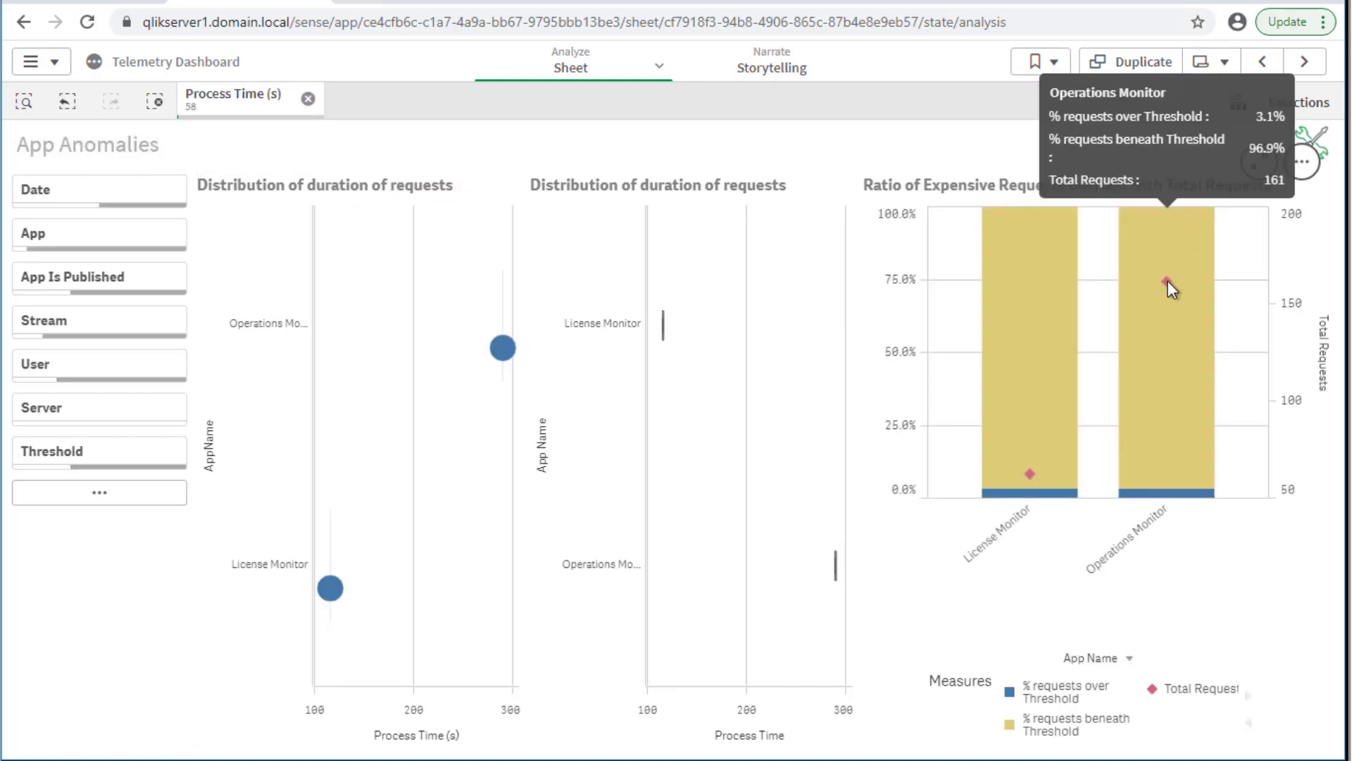
left_click(1210, 62)
left_click(1195, 257)
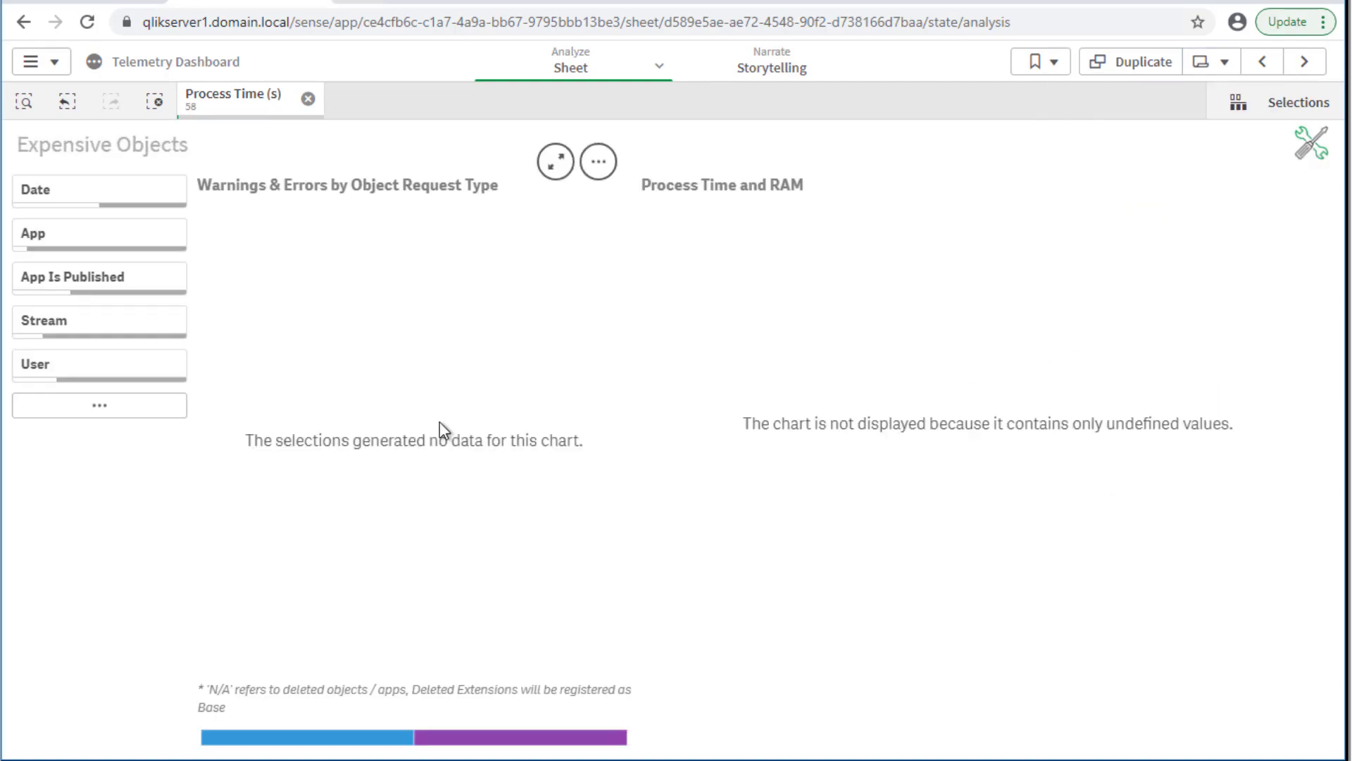
left_click(308, 99)
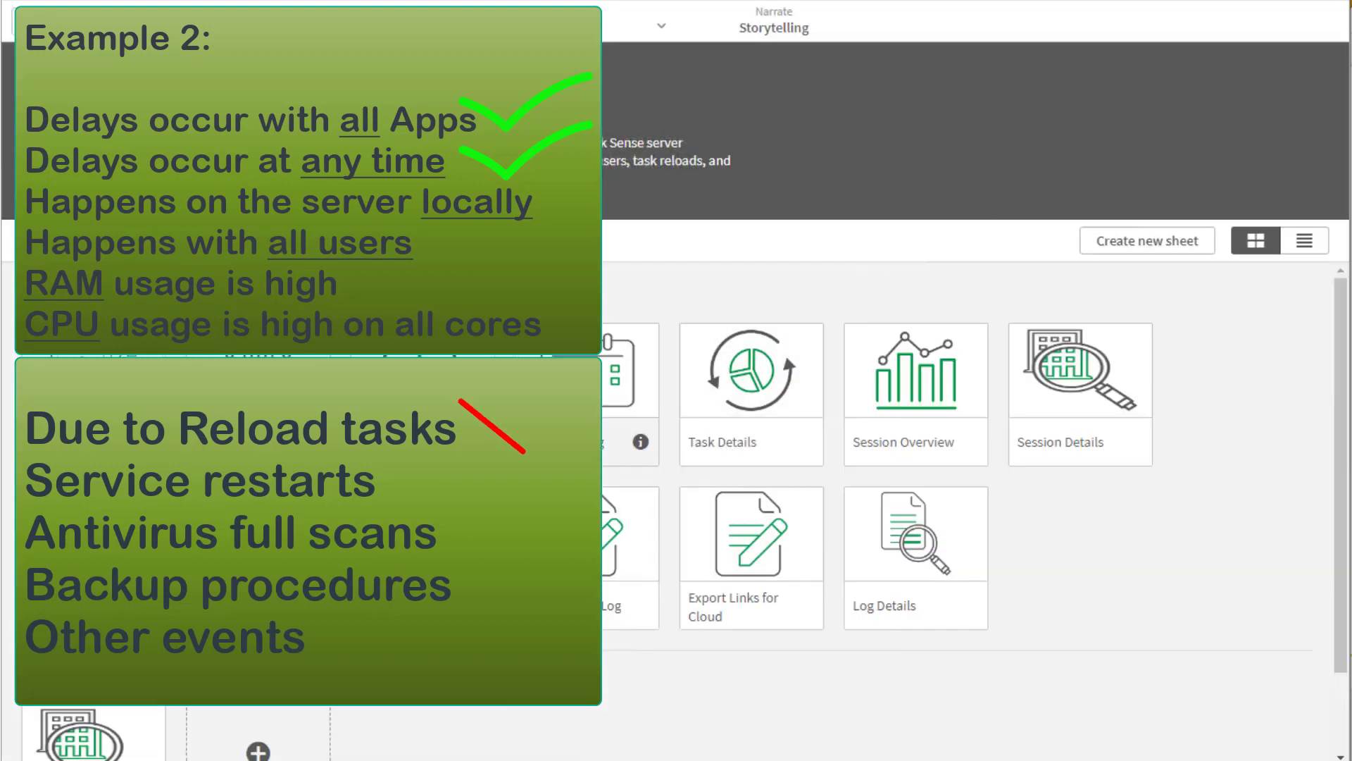
Open the Task Details sheet of the monitoring app
left_click(711, 395)
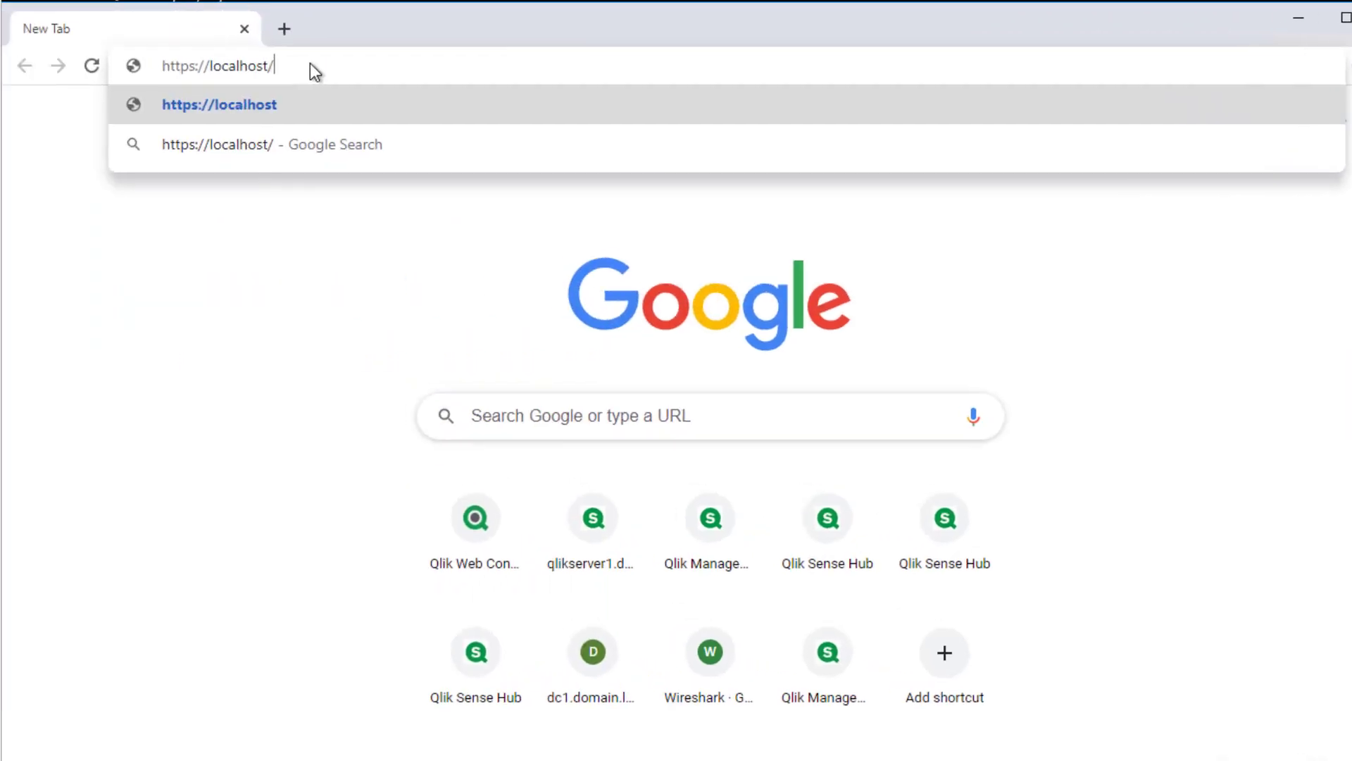
Load the local Qlik Sense hub at localhost, proceeding past the certificate warning
type("hub")
key("Return")
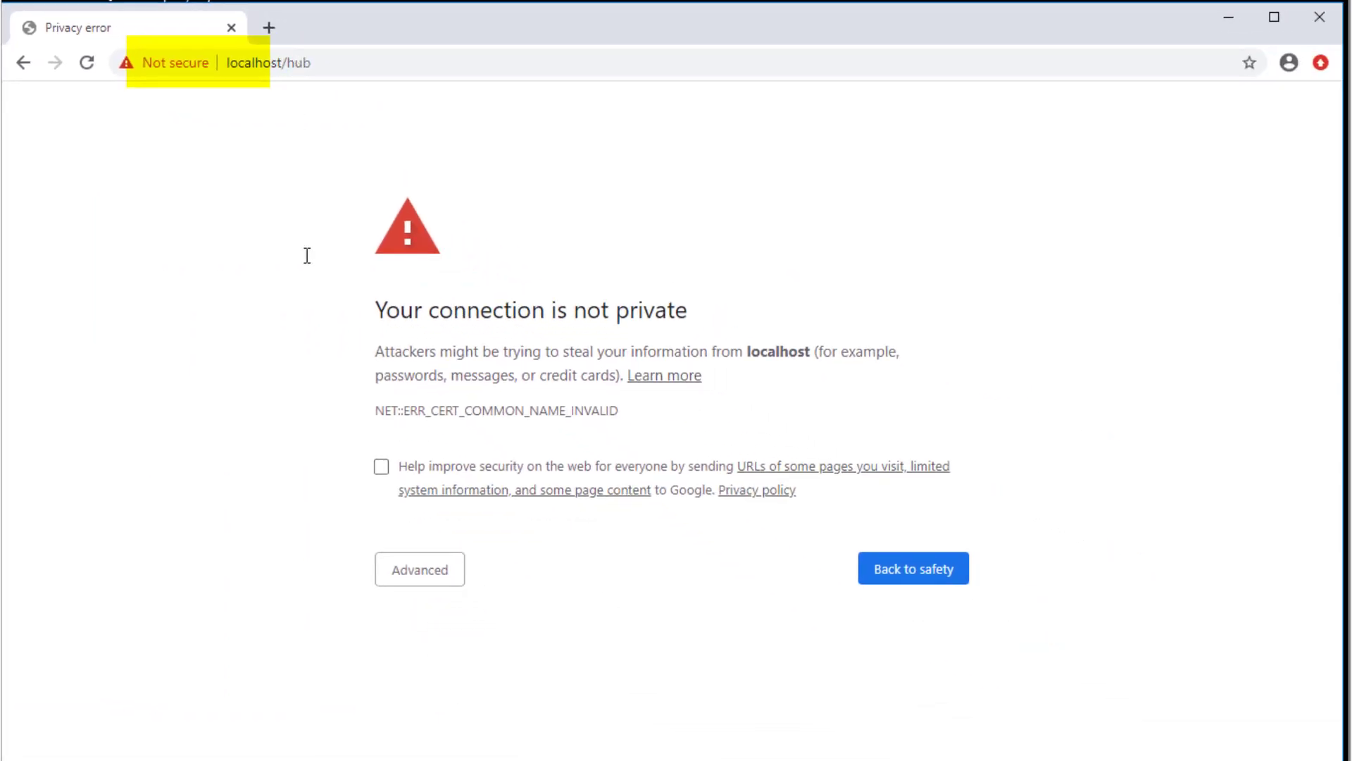
left_click(441, 576)
left_click(454, 722)
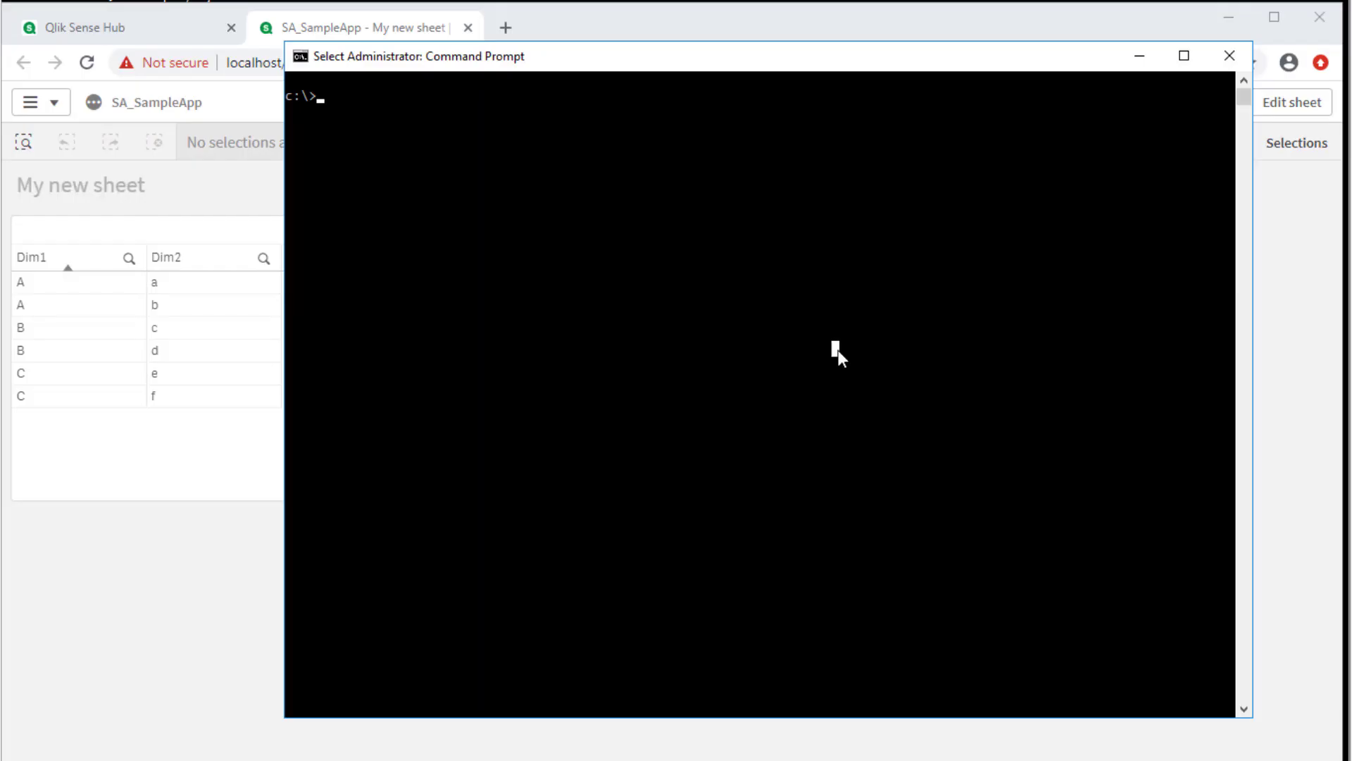
Run ipconfig, ping 172.16.16.101, and log in over Remote Desktop with the account password
type("ipconfig")
key("Return")
type("ping 172.16.16.101")
key("Return")
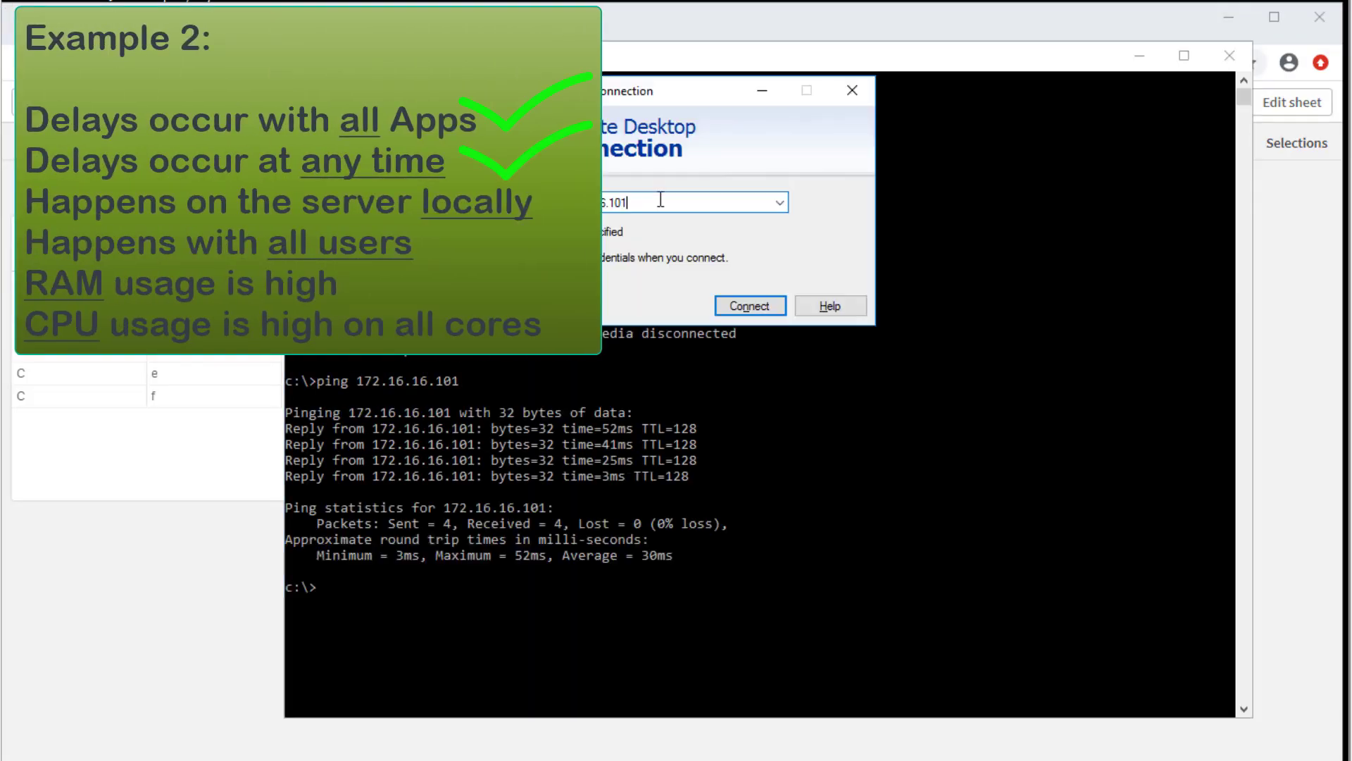
key("Return")
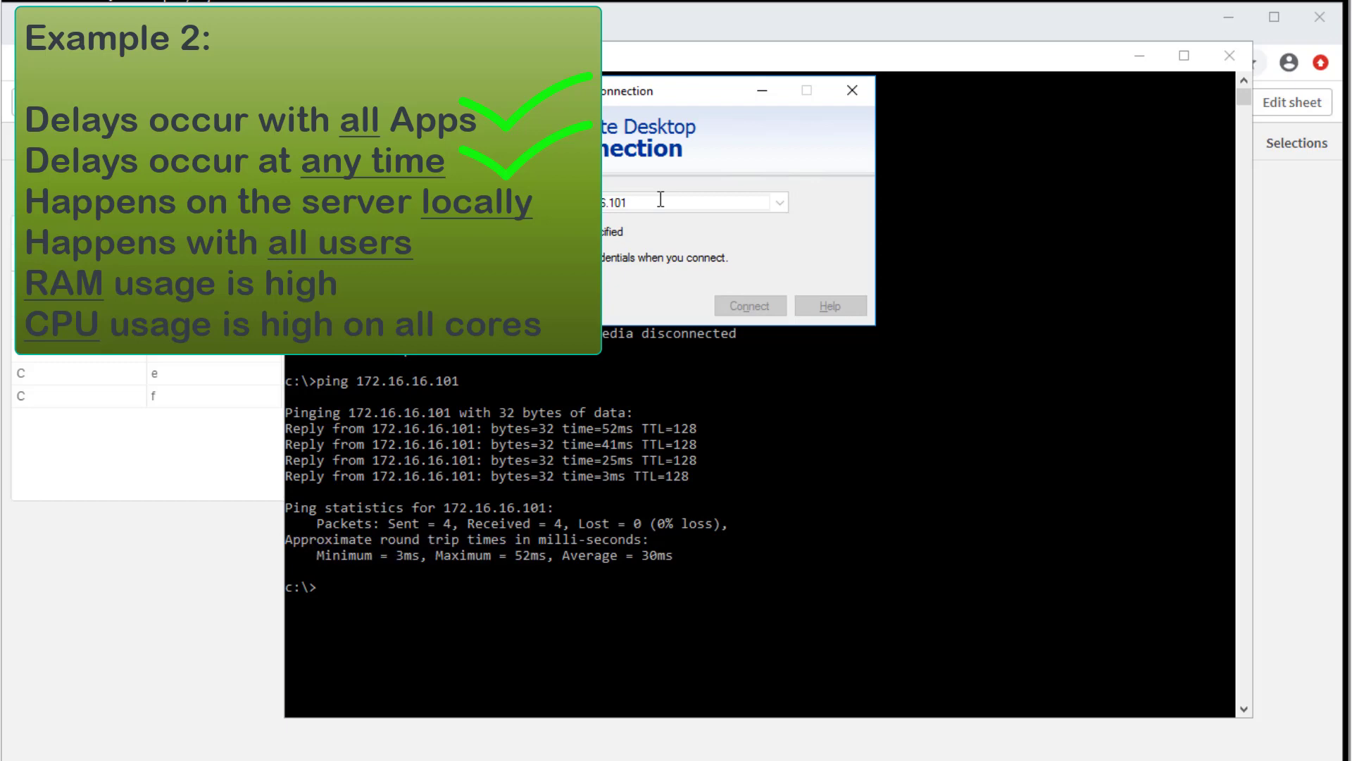
type("•••••••••")
key("Return")
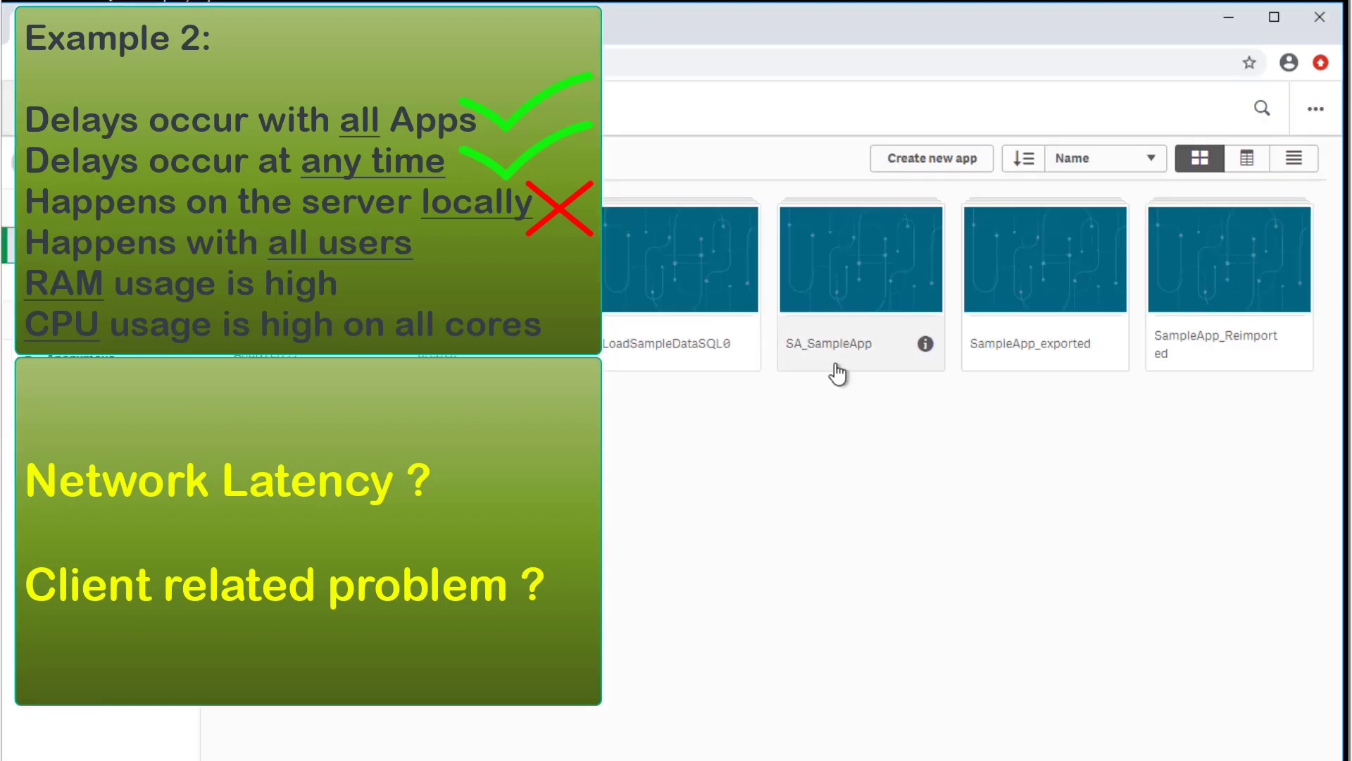
Open the SA_SampleApp app from the hub
left_click(836, 280)
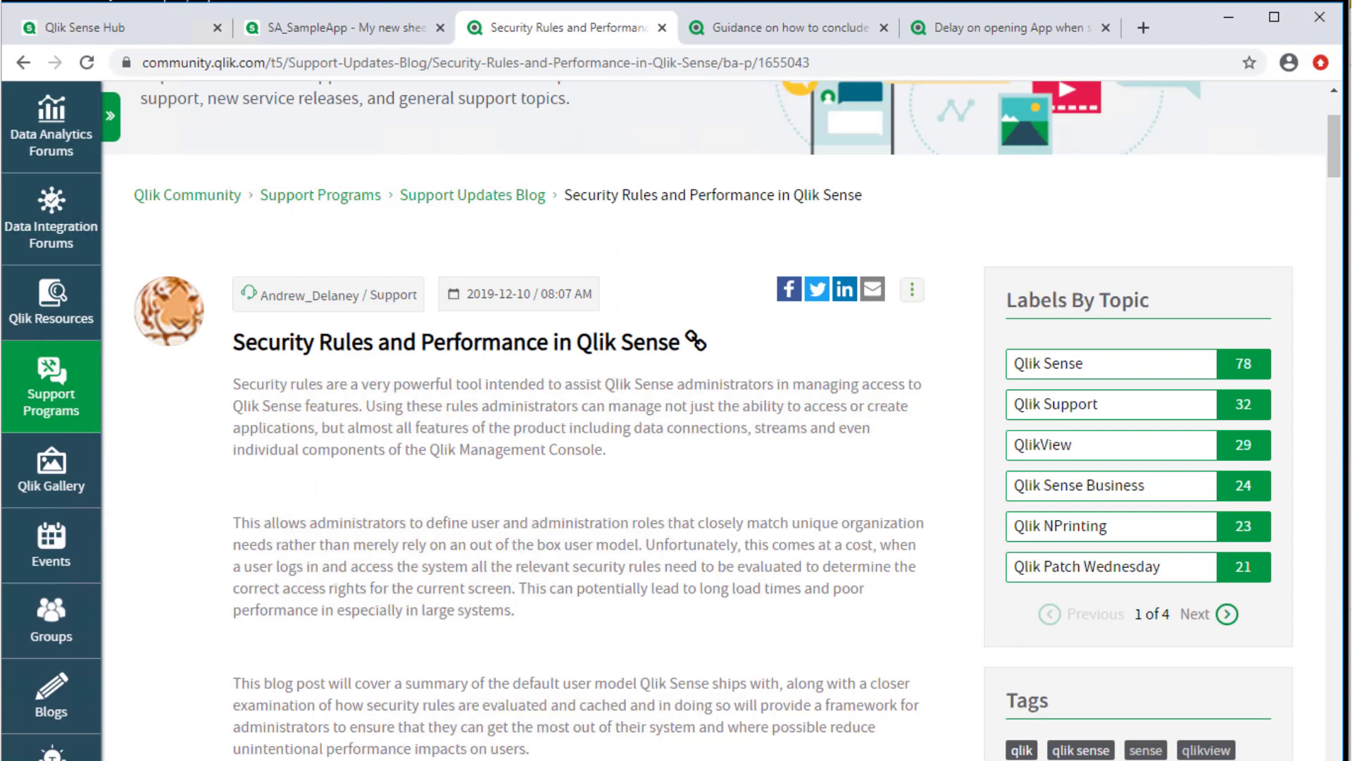
Read the security rule guidance article, then the section access app-opening delay article
left_click(783, 17)
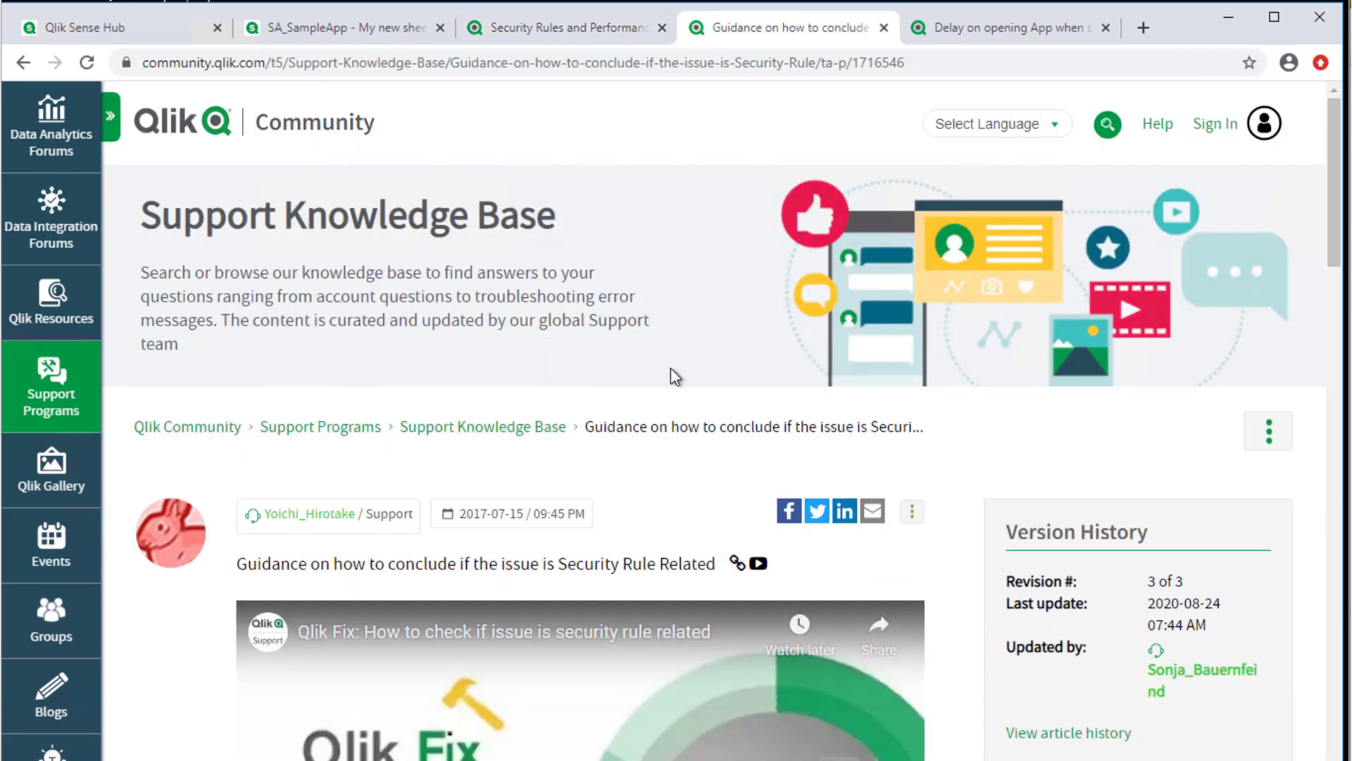
scroll(670, 367, "down", 3)
scroll(670, 368, "down", 2)
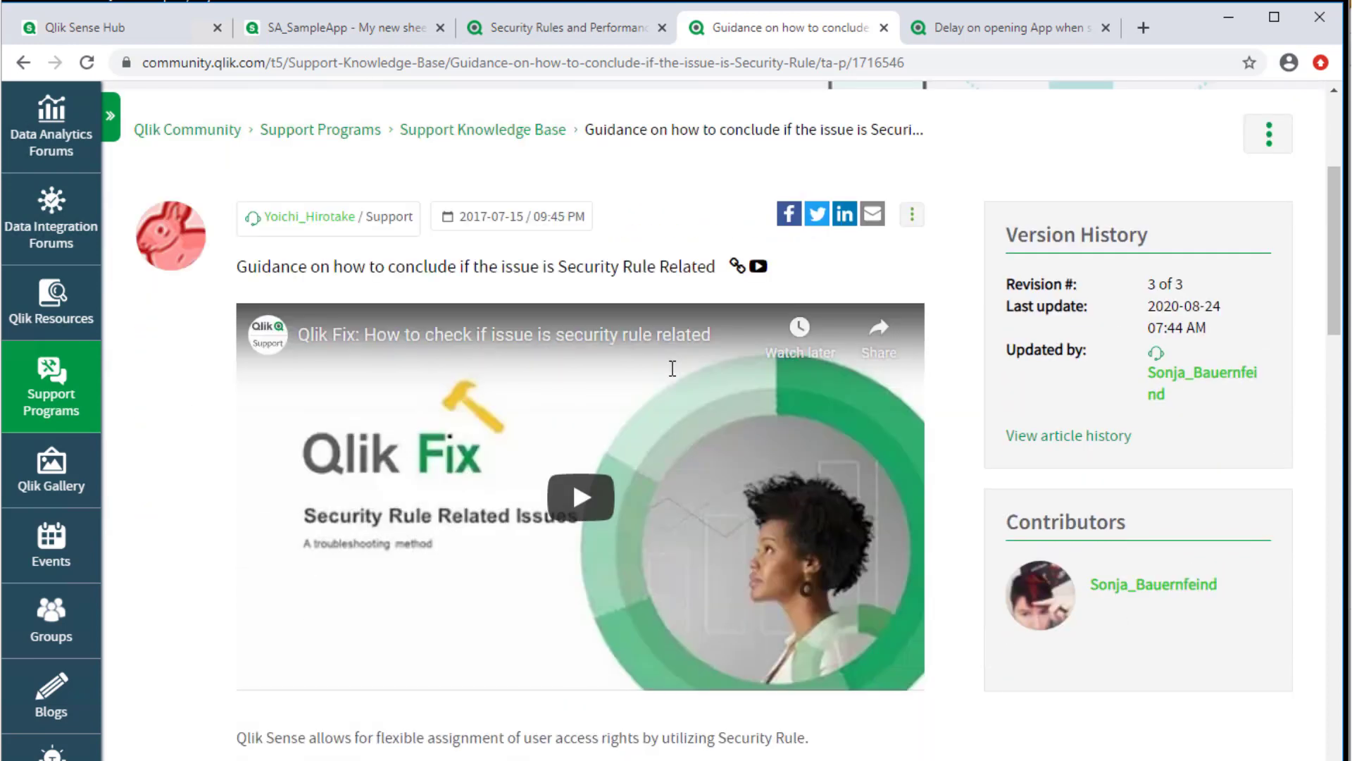
left_click(962, 39)
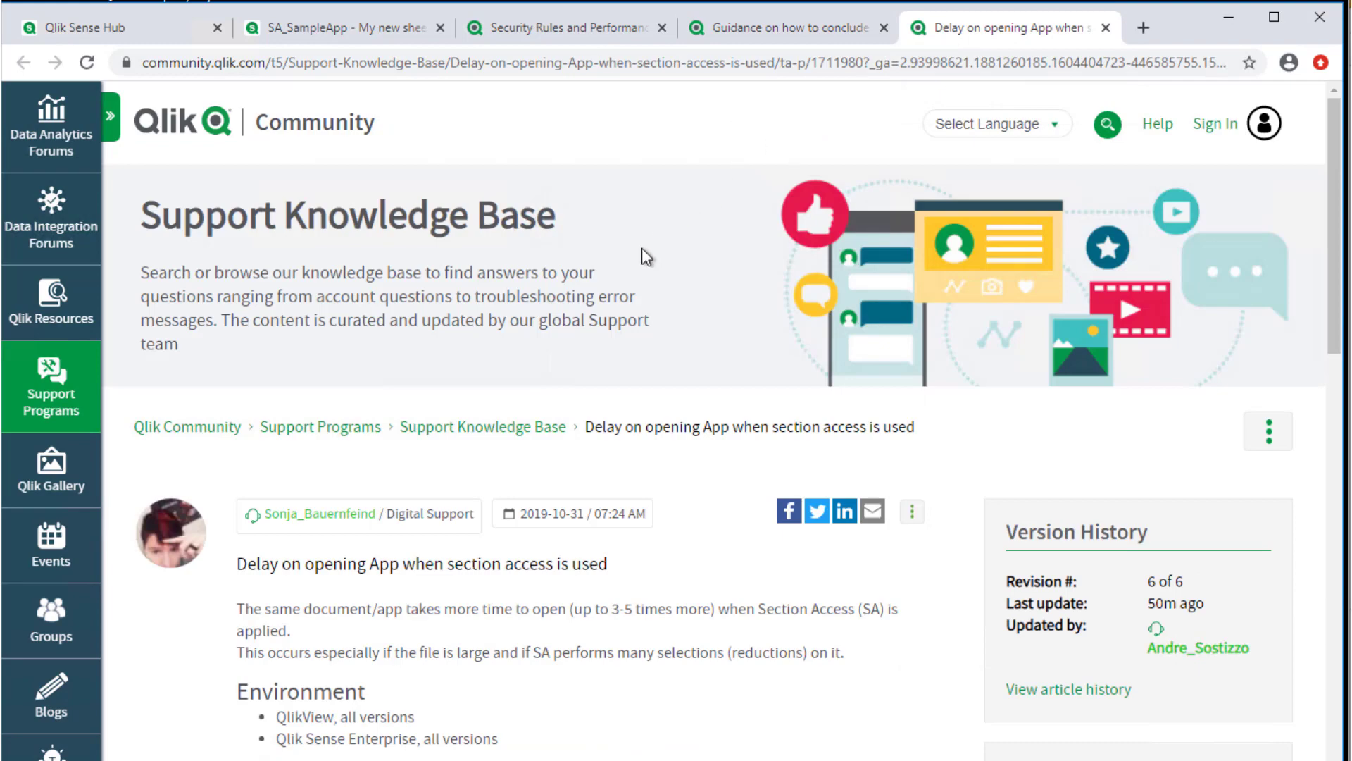
scroll(641, 247, "down", 5)
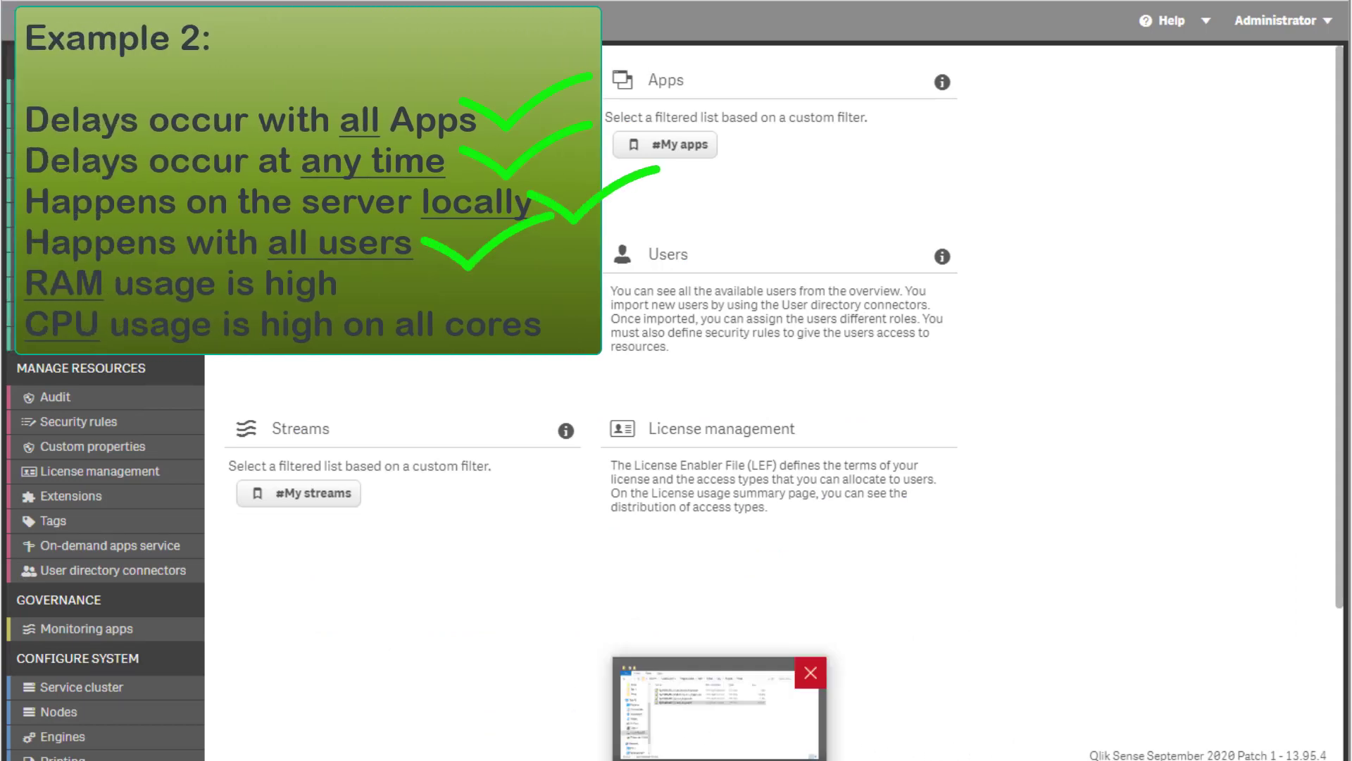
Bring the engine Trace log folder forward from the taskbar
left_click(768, 753)
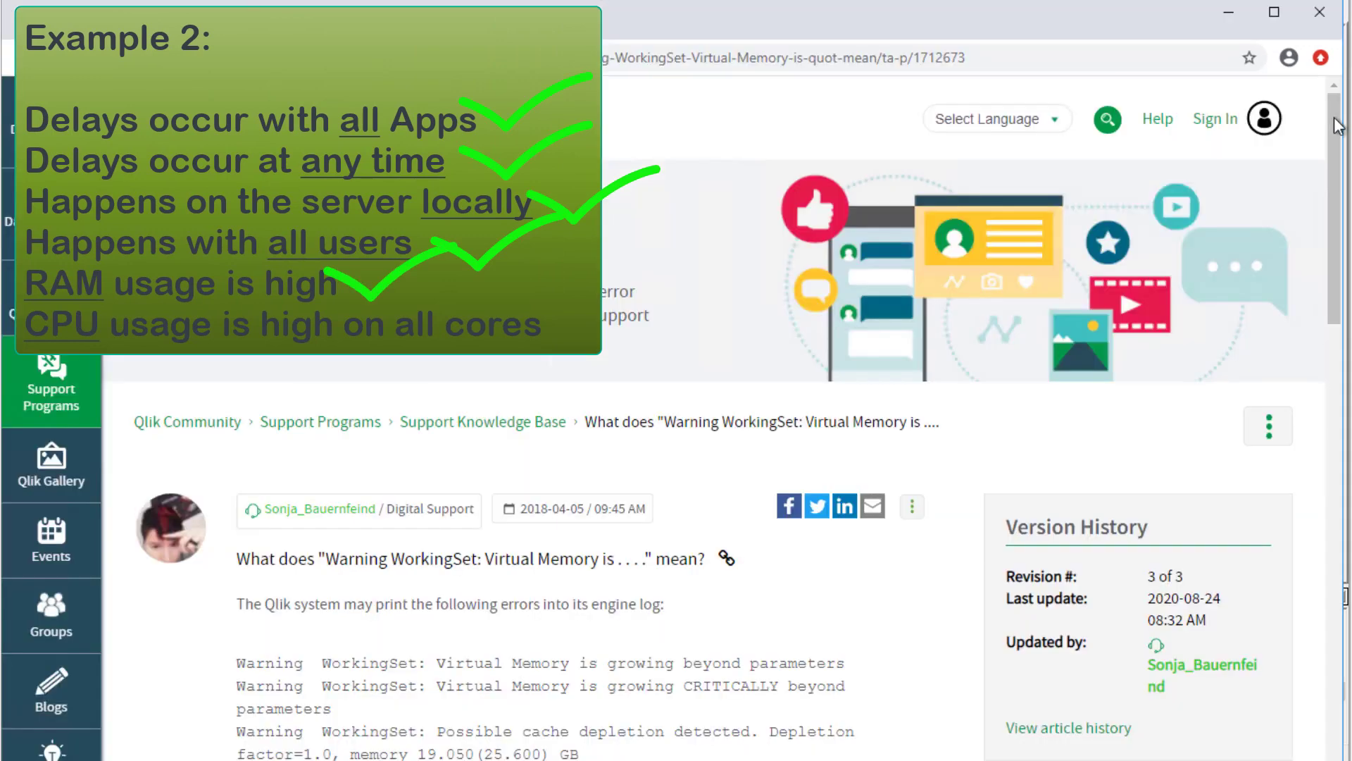
Scroll through the WorkingSet and low virtual memory condition articles
left_click_drag(1338, 144, 1343, 260)
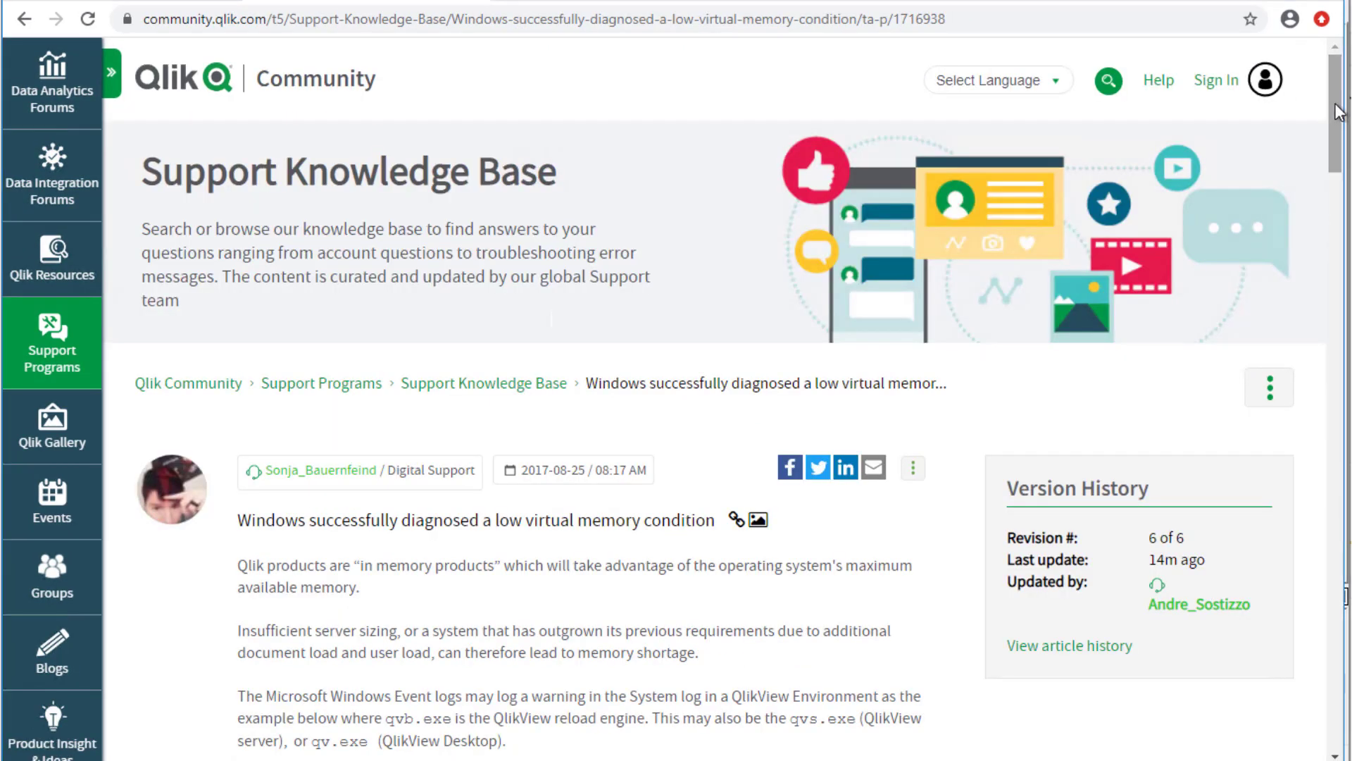
left_click_drag(1338, 111, 1338, 162)
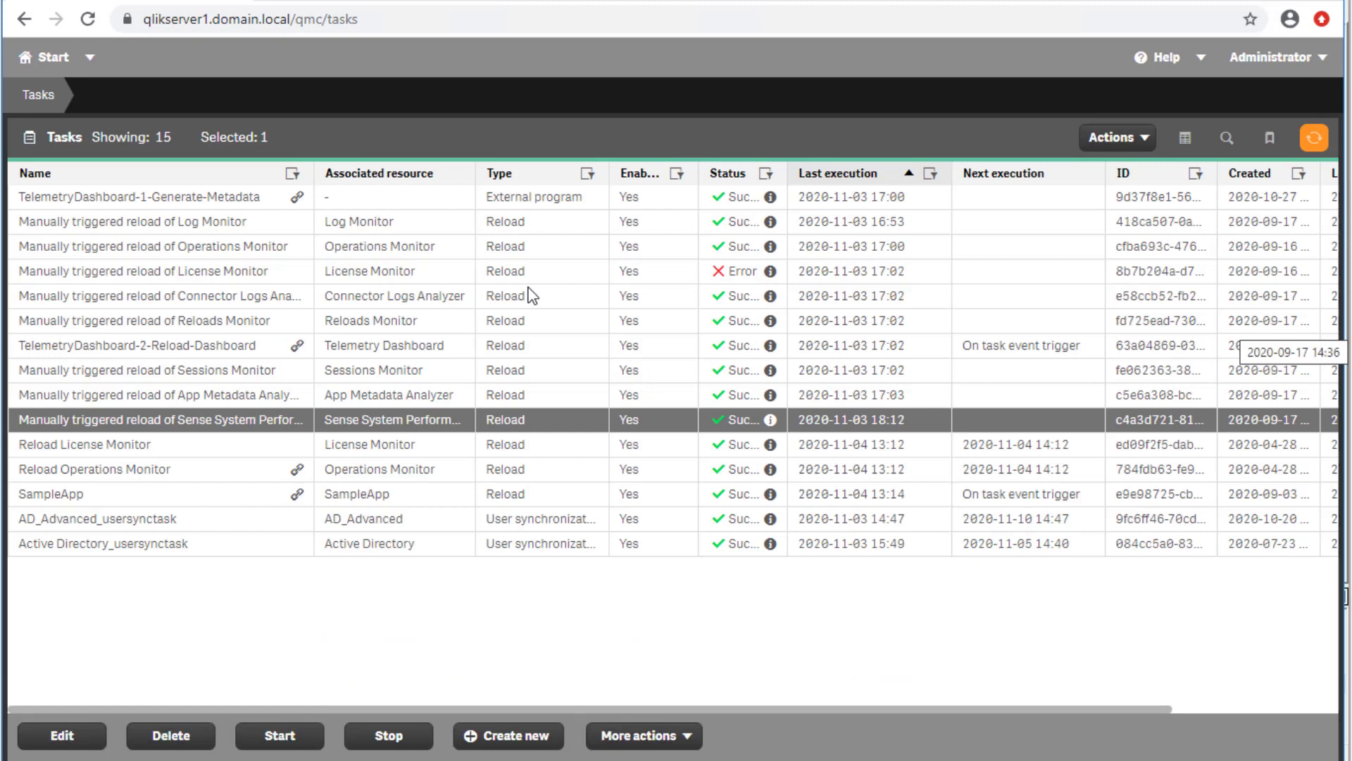
Refresh the task list and select Reload License Monitor and the two user sync tasks
left_click(1312, 139)
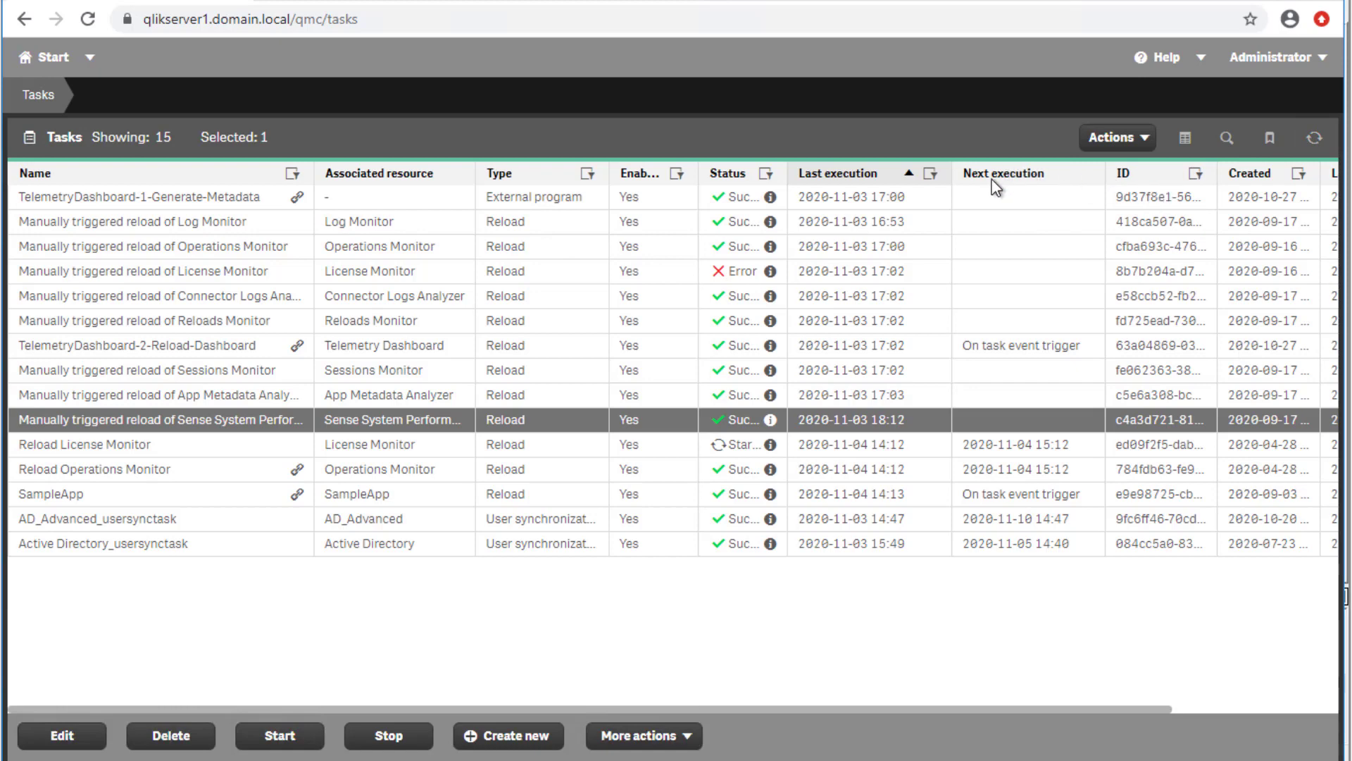
left_click(1000, 442)
left_click(1004, 543)
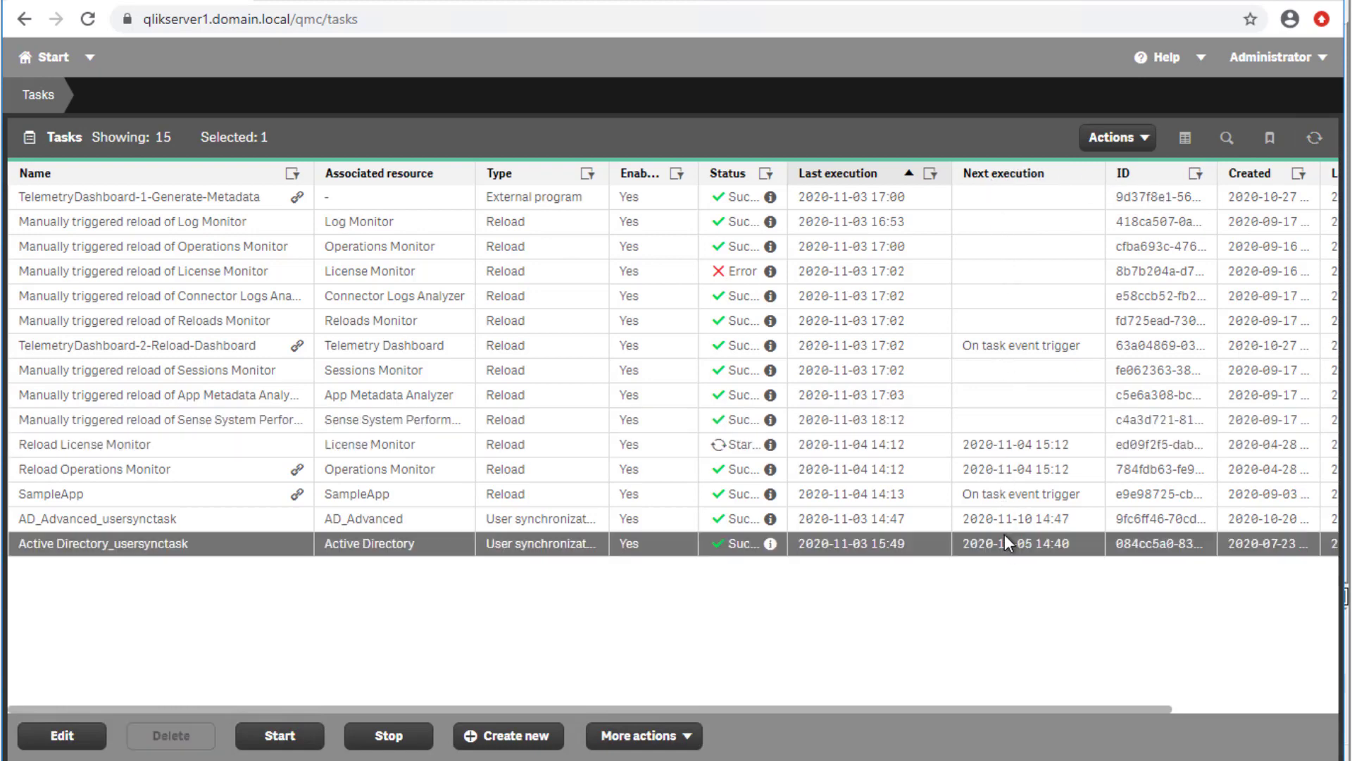
left_click(1003, 525)
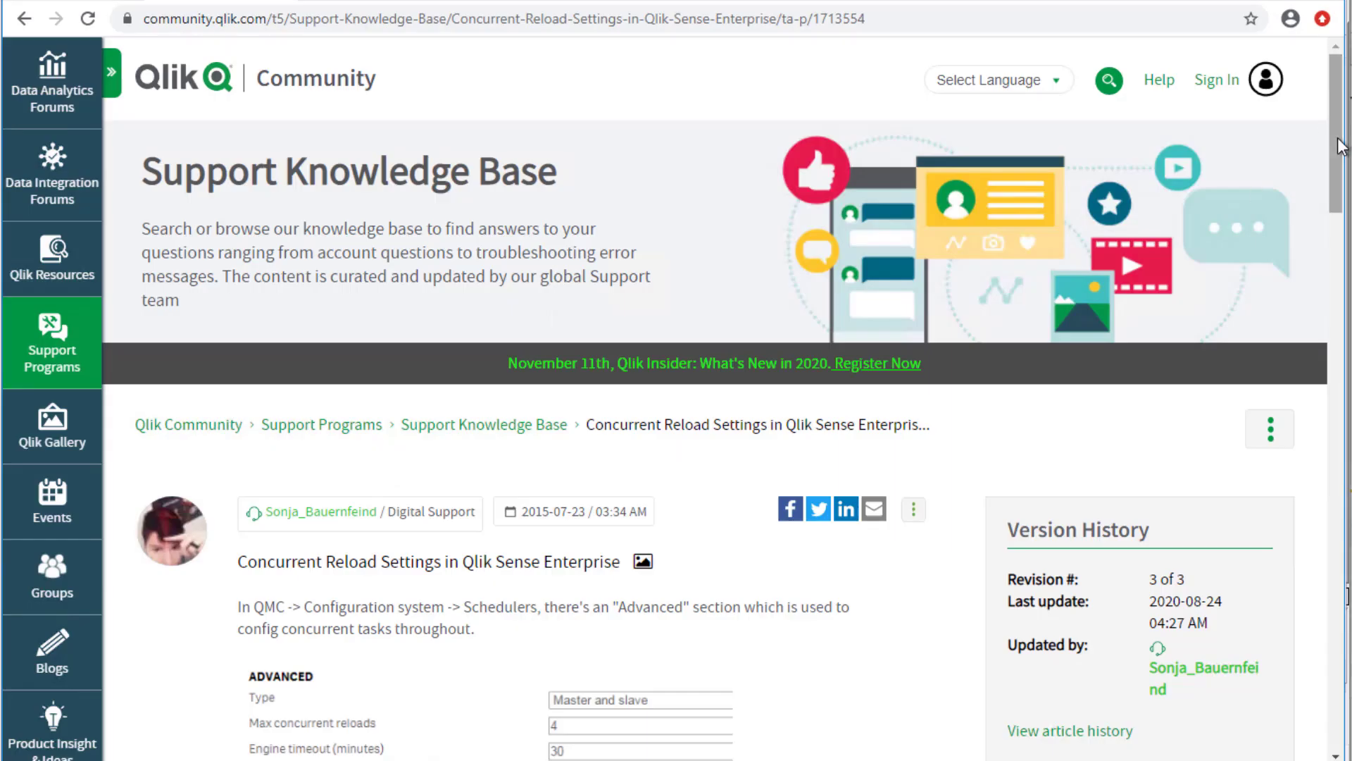
Read the reload, RAM and memory-management articles and open the engine memory white paper
left_click_drag(1341, 125, 1345, 239)
scroll(1344, 240, "down", 2)
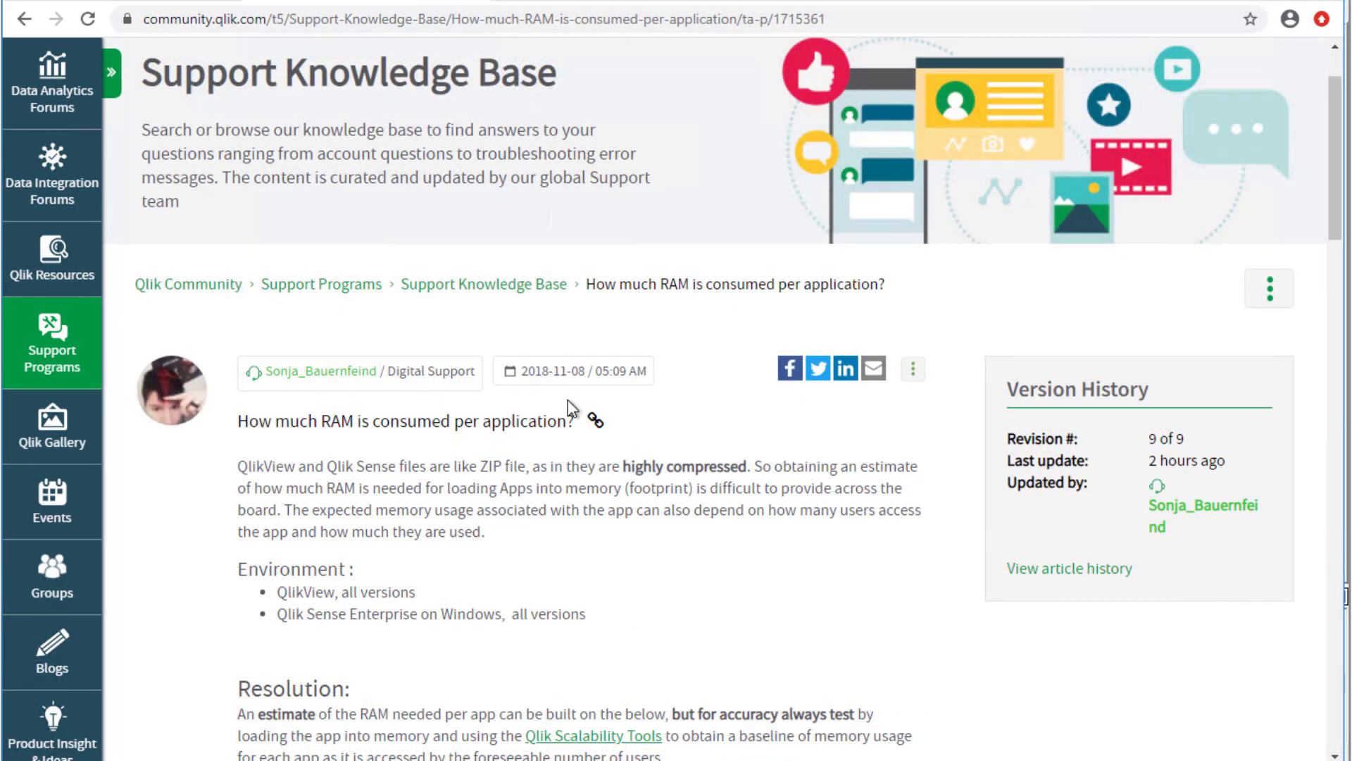
scroll(567, 400, "down", 2)
scroll(570, 408, "down", 2)
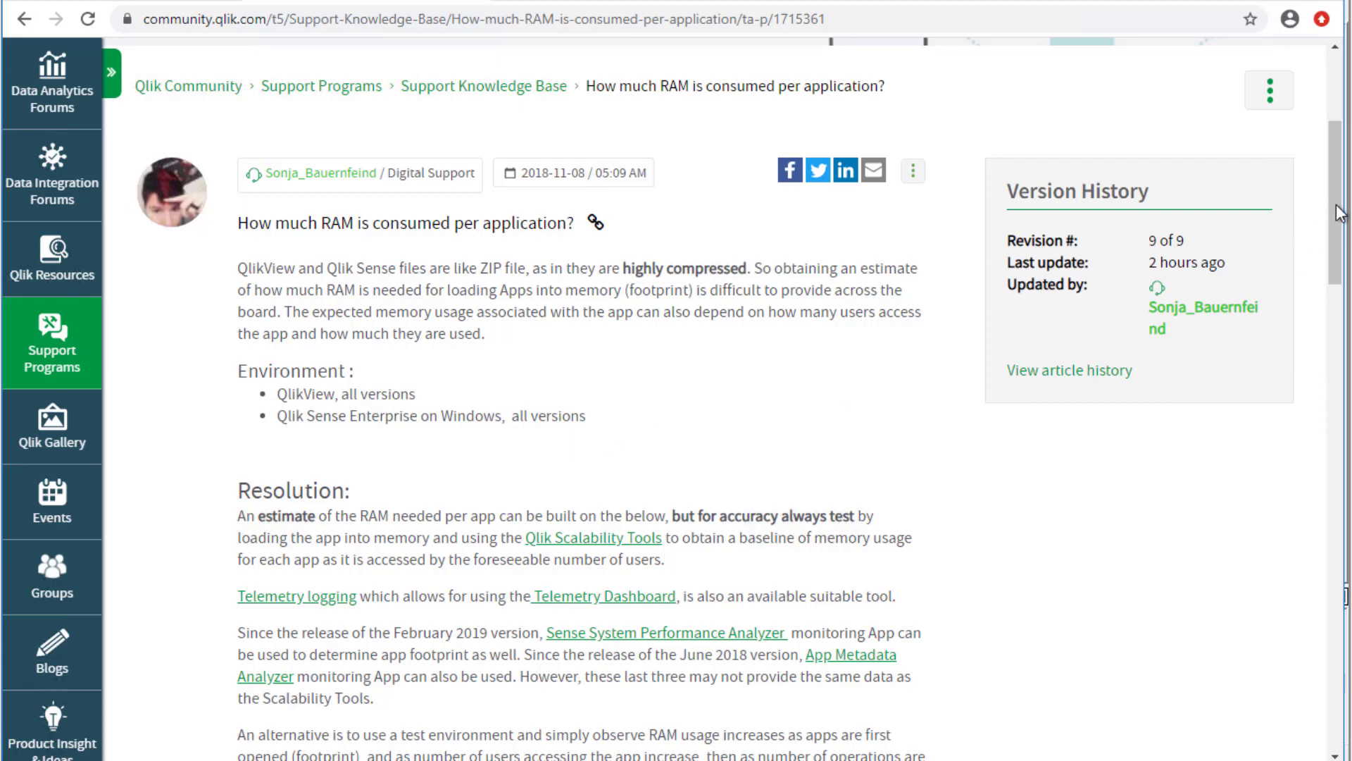
left_click_drag(1338, 227, 1340, 556)
scroll(1340, 557, "down", 1)
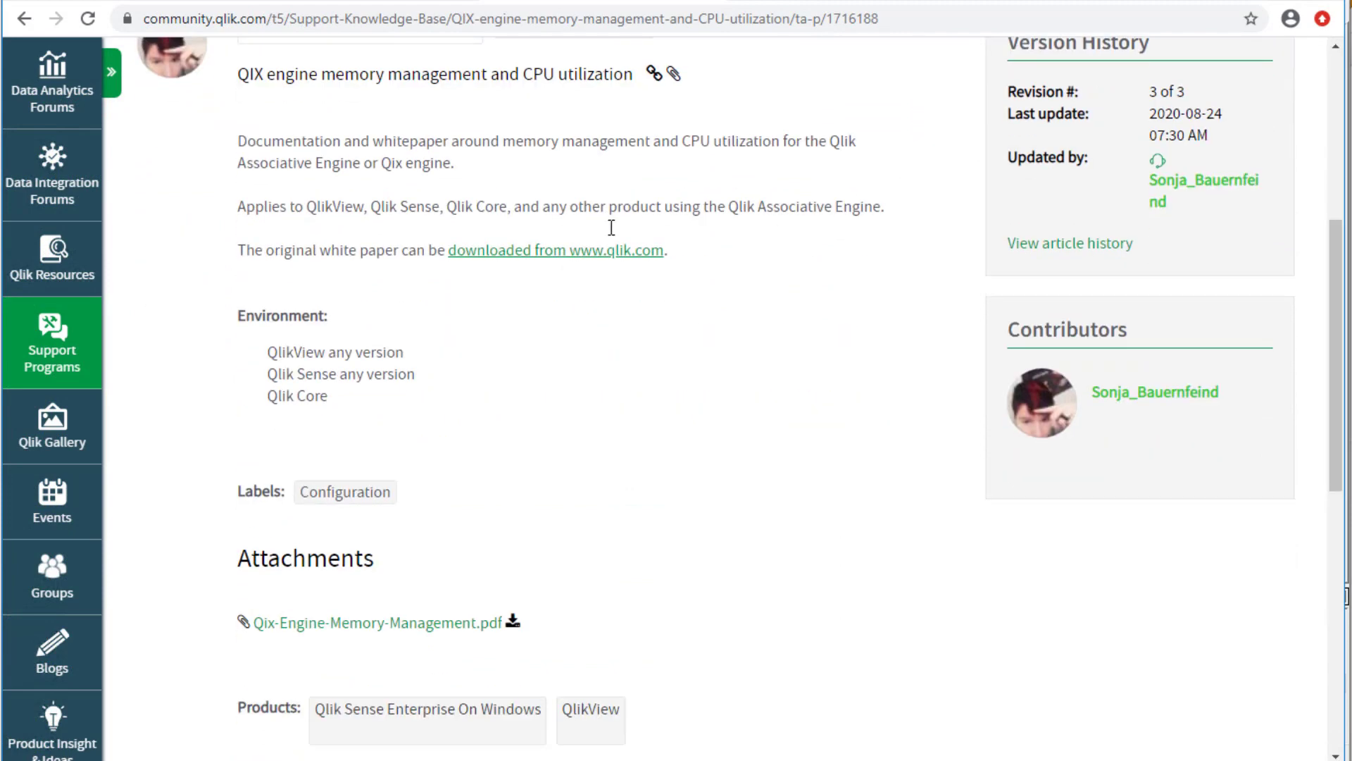
left_click(585, 249)
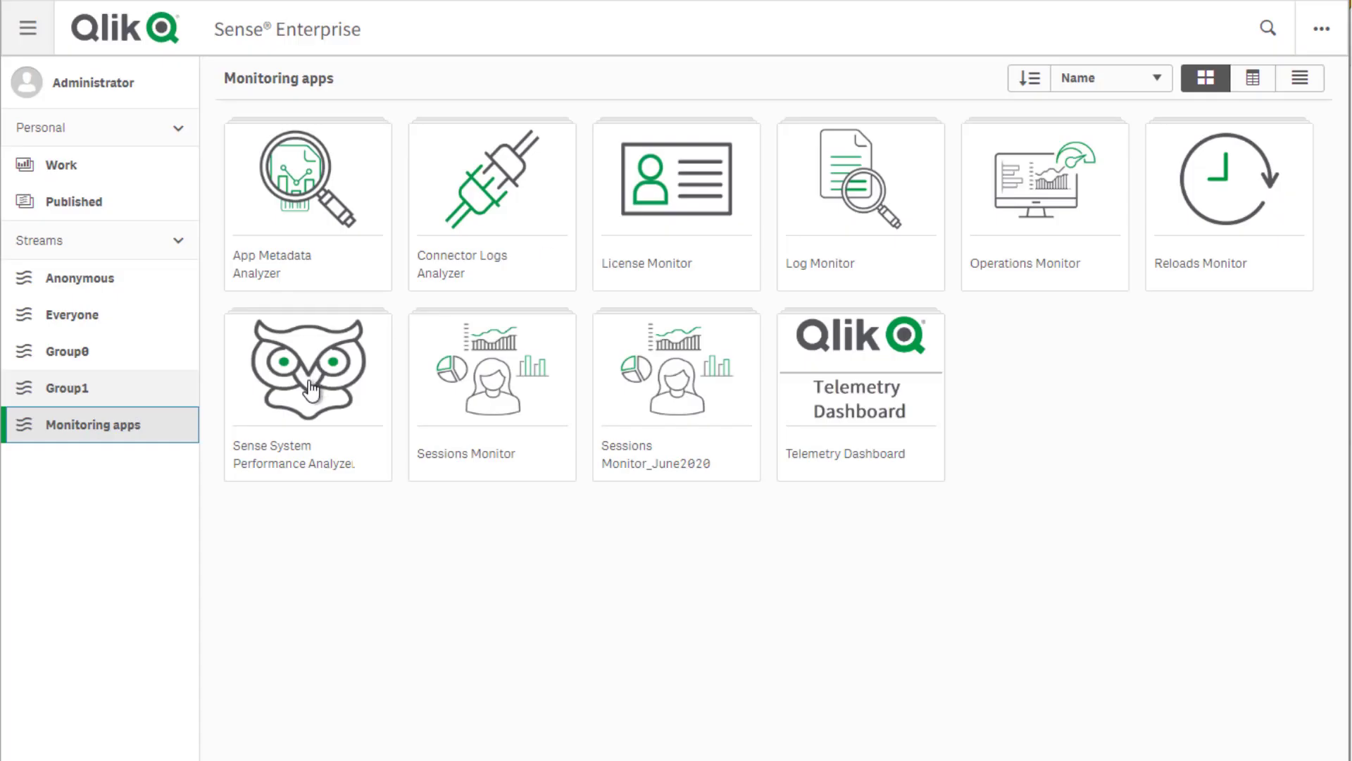
Open the Sense System Performance Analyzer Dashboard and expand Performance Overview by Timeframe
left_click(310, 388)
left_click(124, 383)
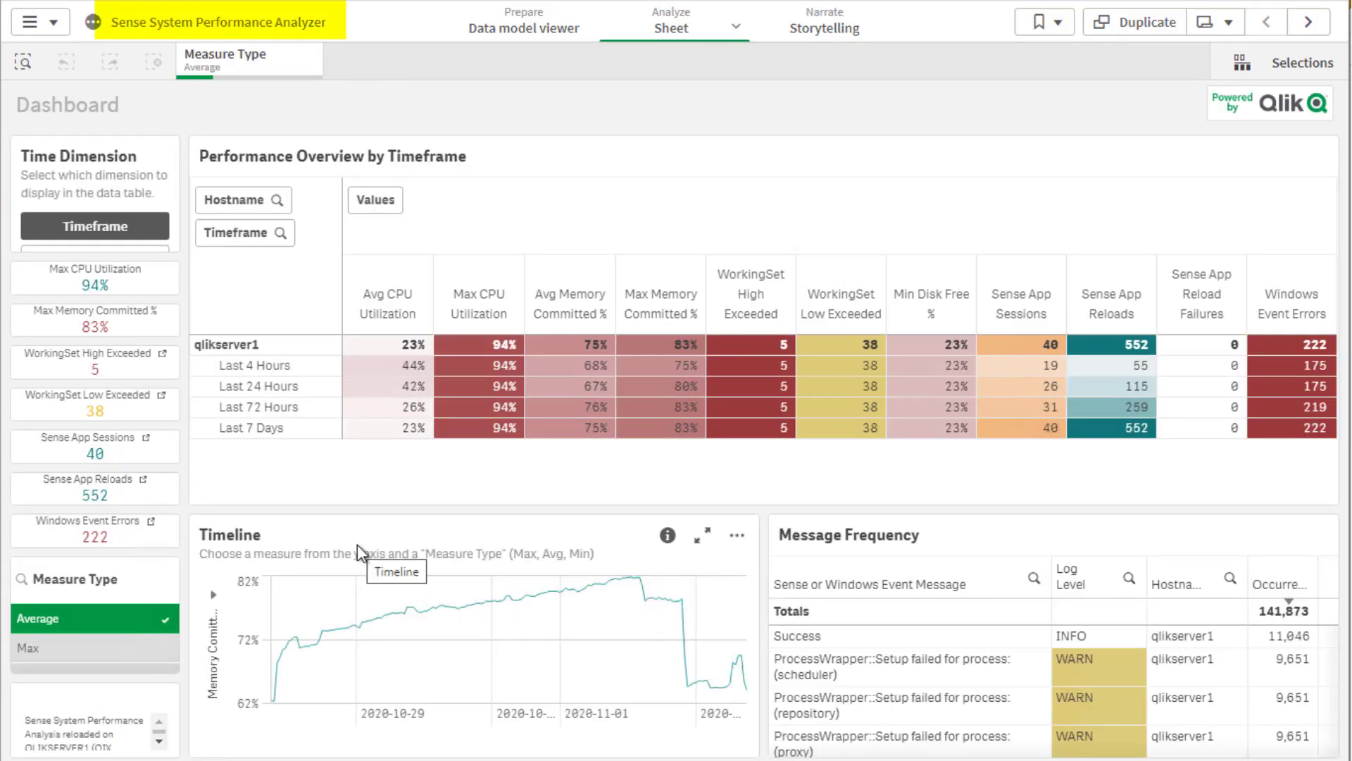
left_click(1281, 158)
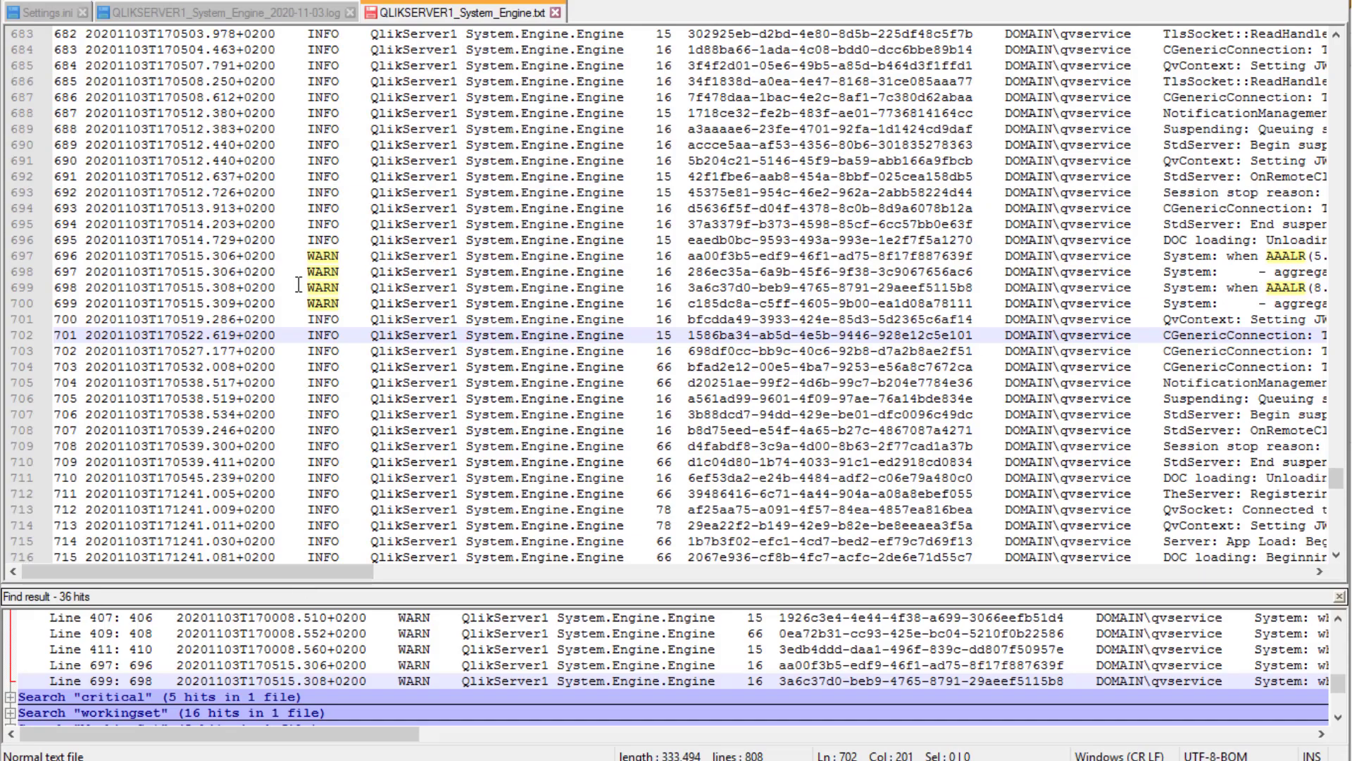
Jump to the line 699 AAALR warning and scroll right to read its message
left_click(302, 286)
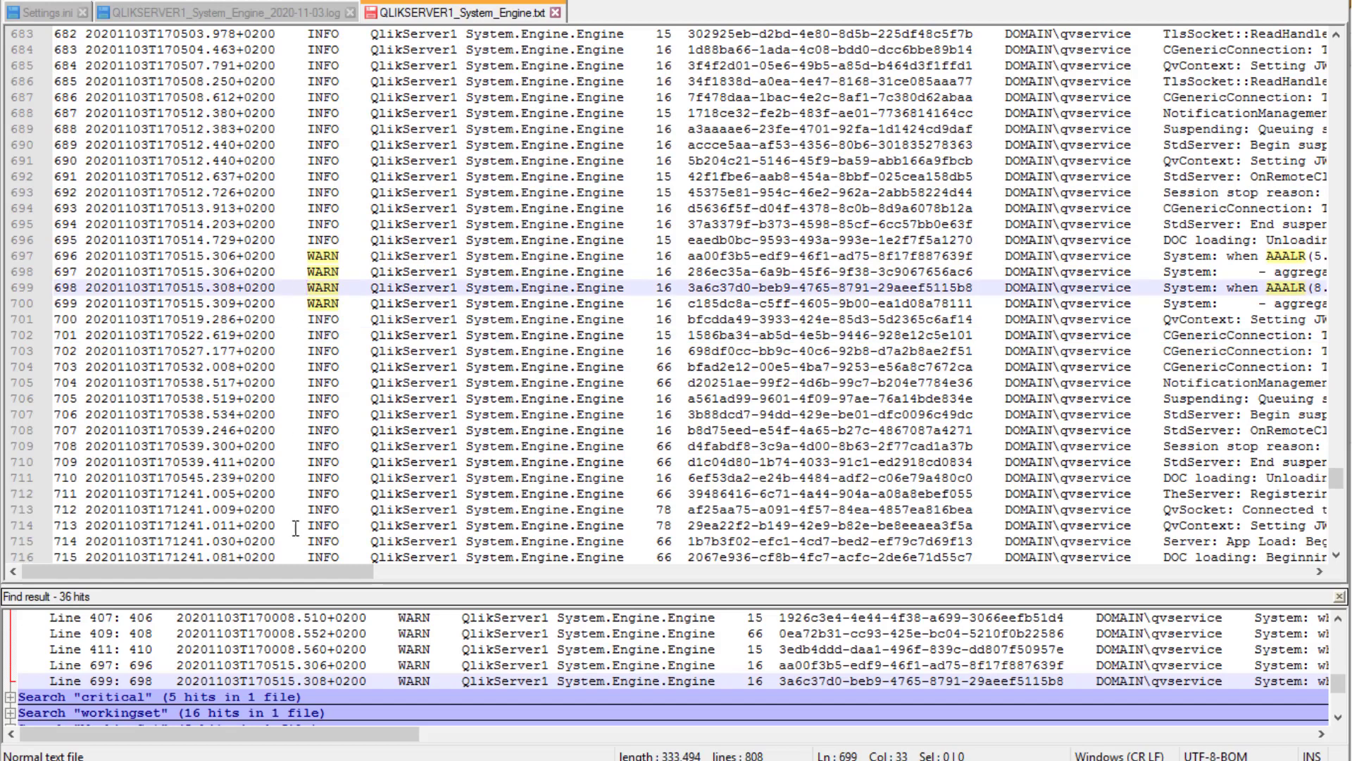
left_click_drag(299, 572, 554, 600)
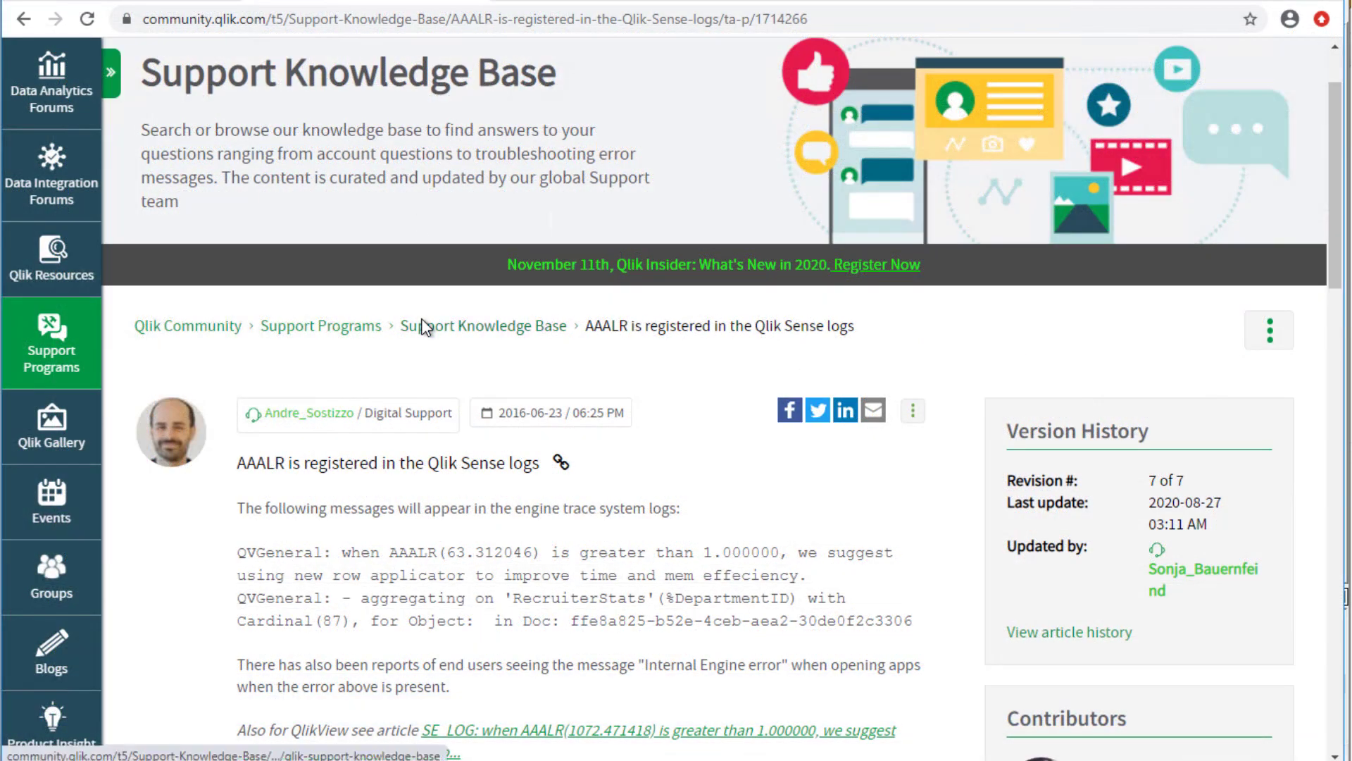
Read the antivirus exceptions article, marking 'performance issues', then view the antivirus scanning help page
left_click_drag(1333, 109, 1335, 208)
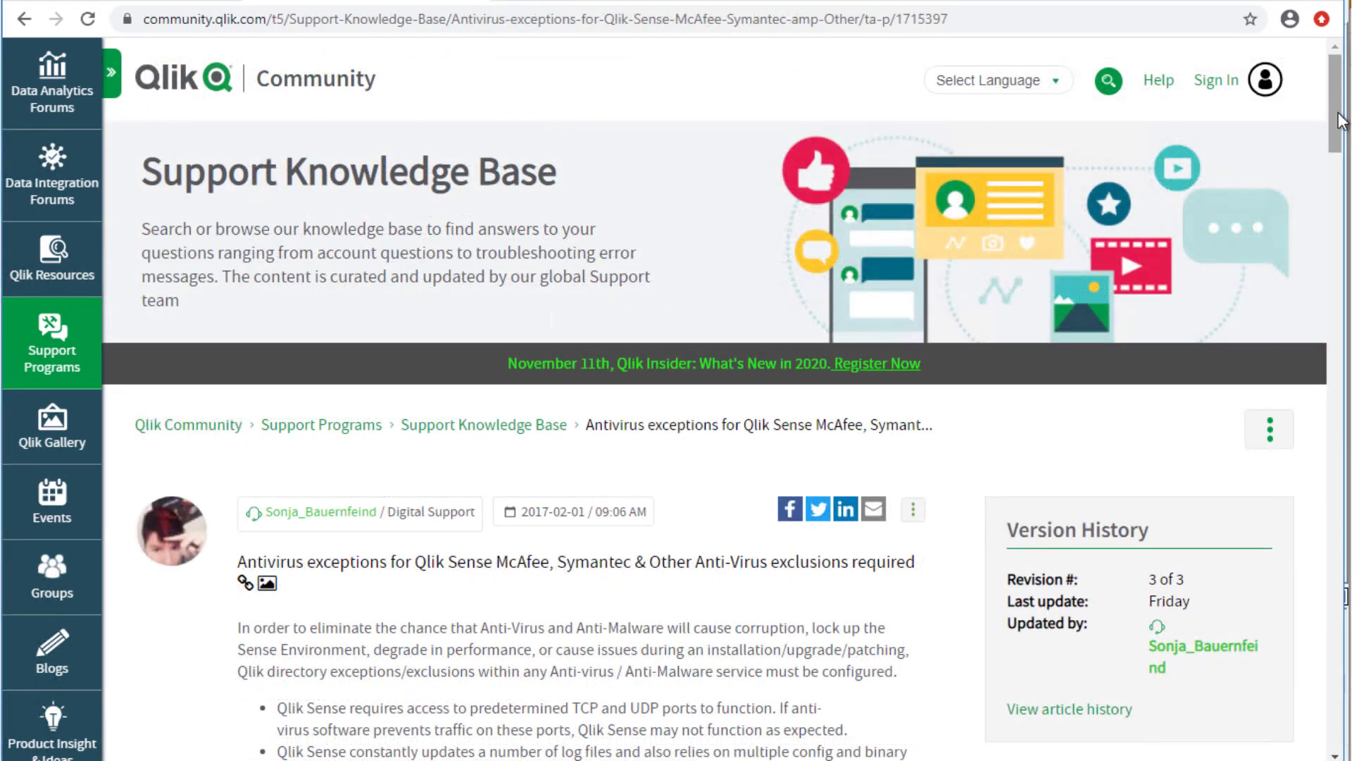
left_click_drag(1340, 121, 1343, 179)
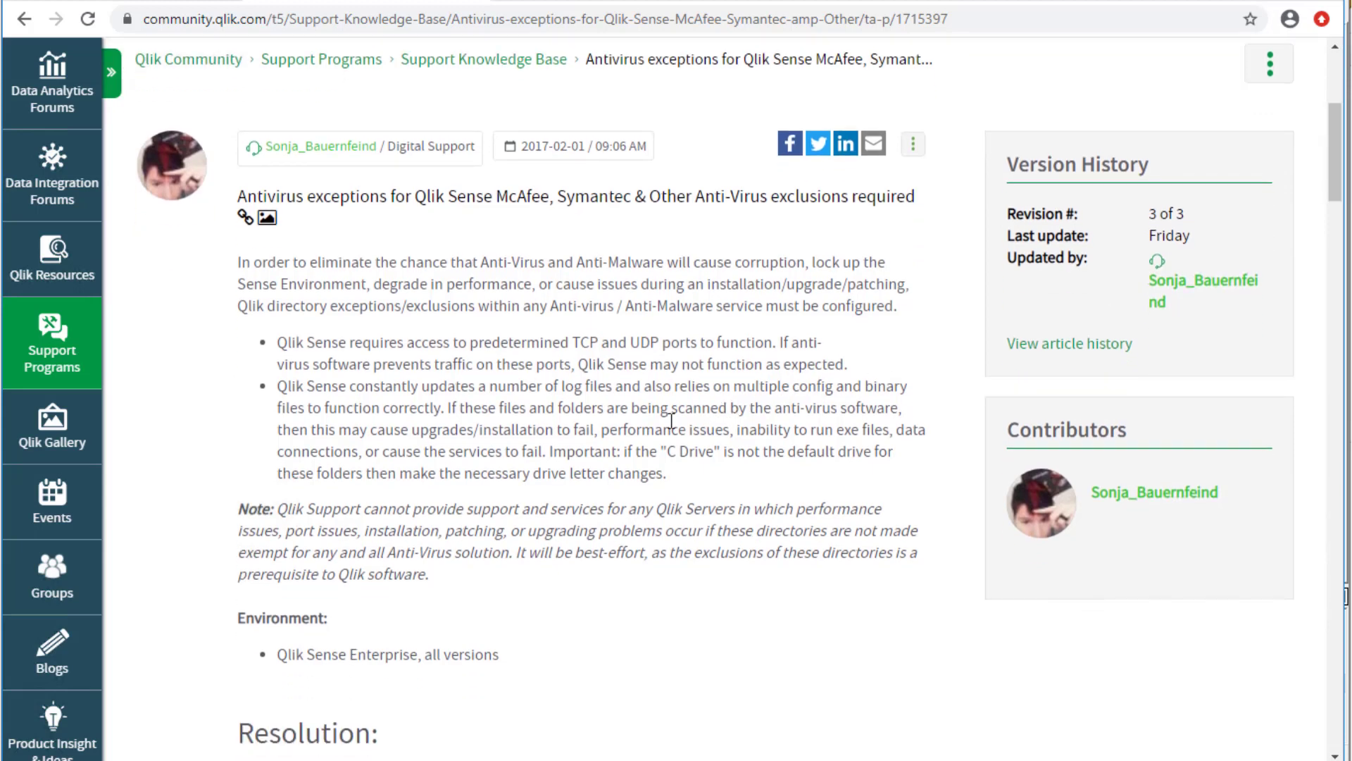
left_click_drag(601, 428, 739, 429)
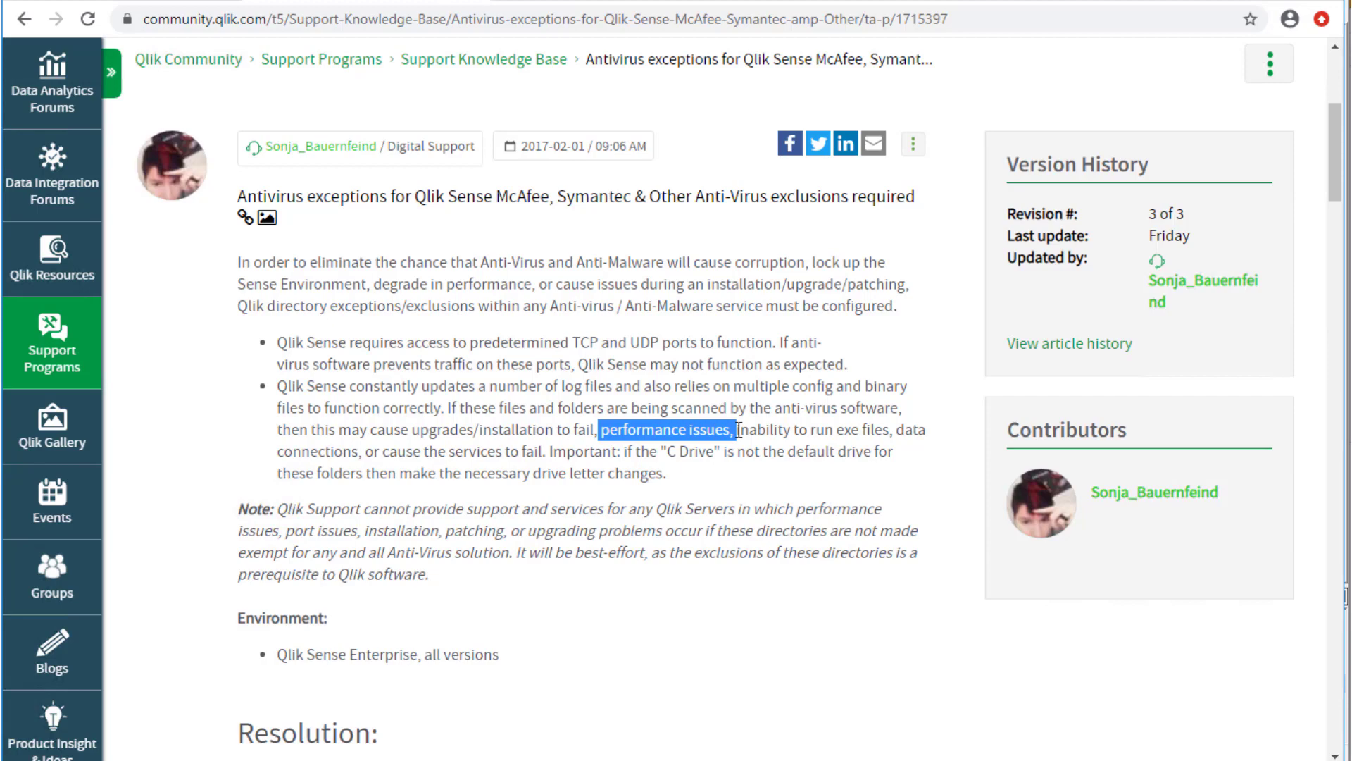
left_click_drag(1335, 154, 1338, 240)
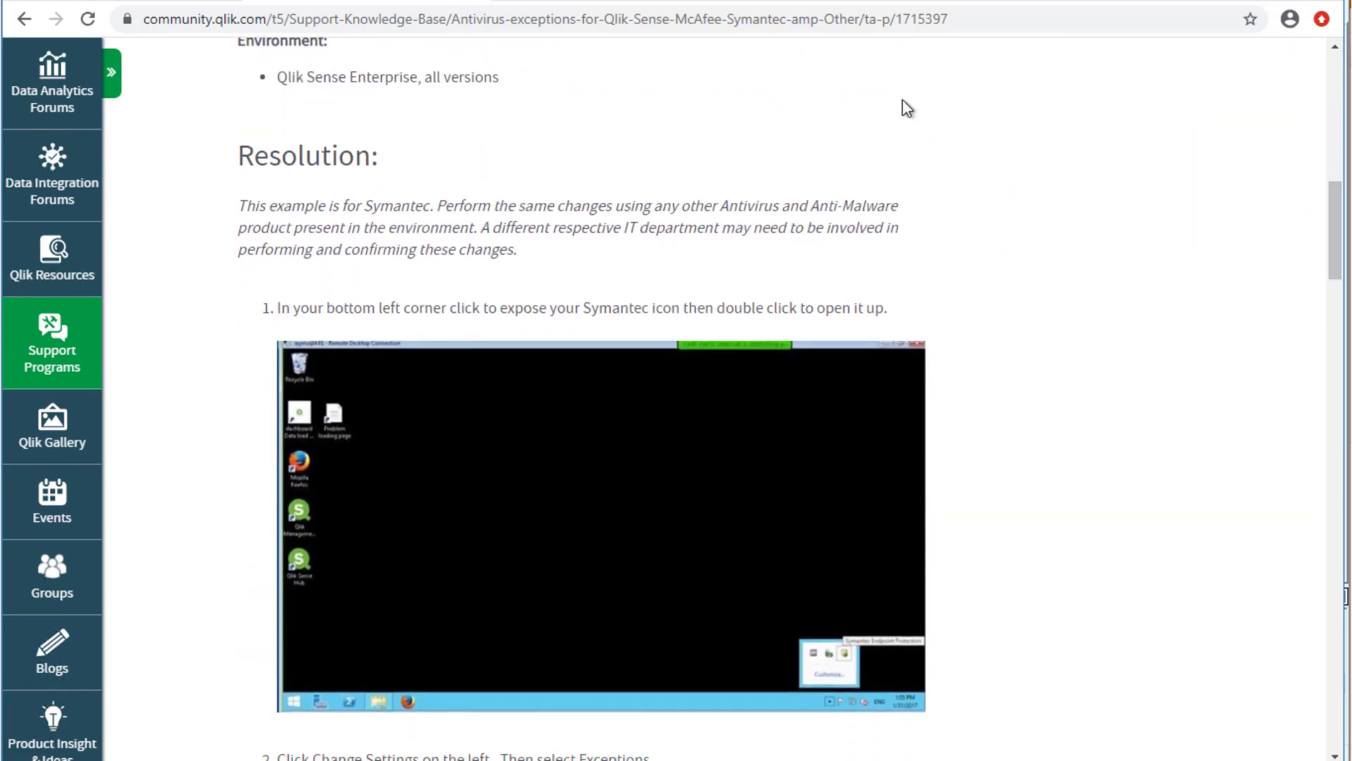
left_click(625, 2)
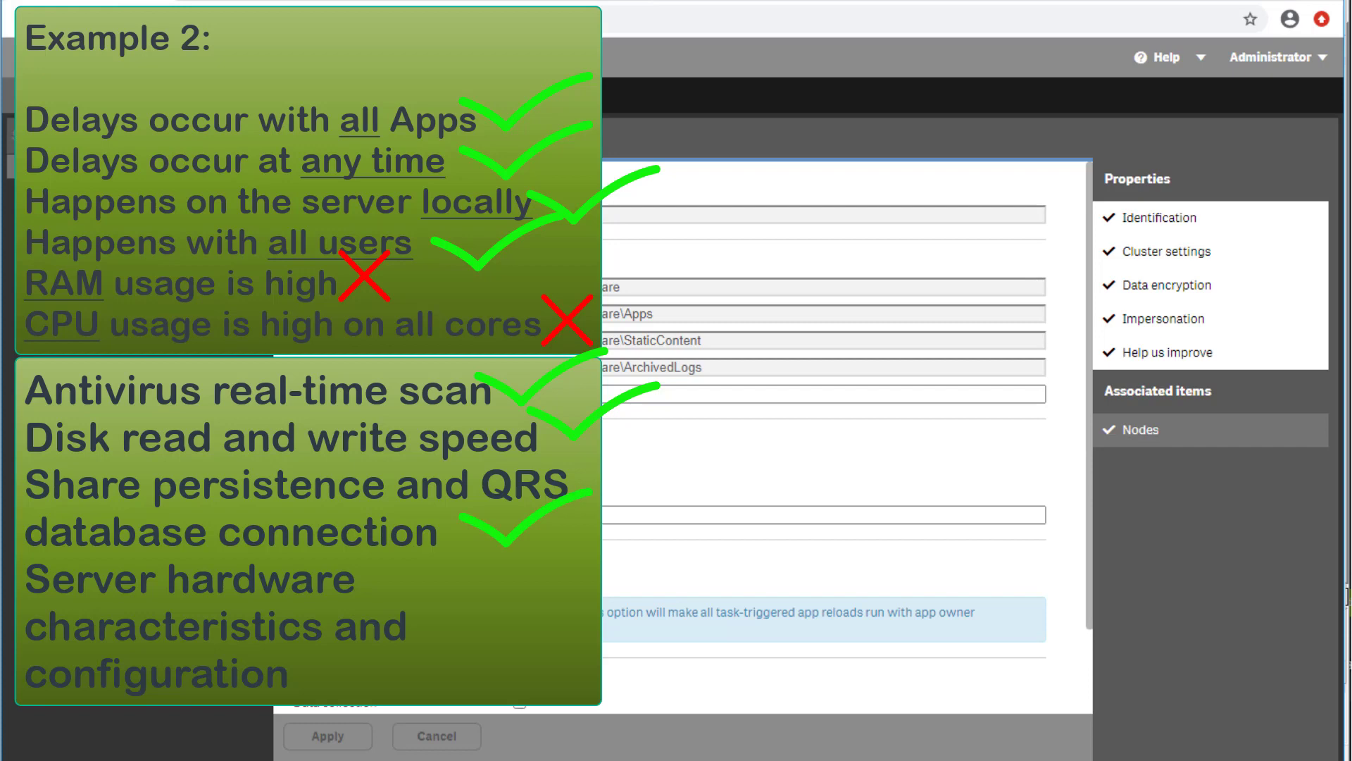
Read through the Share Storage options and requirements article
left_click(232, 0)
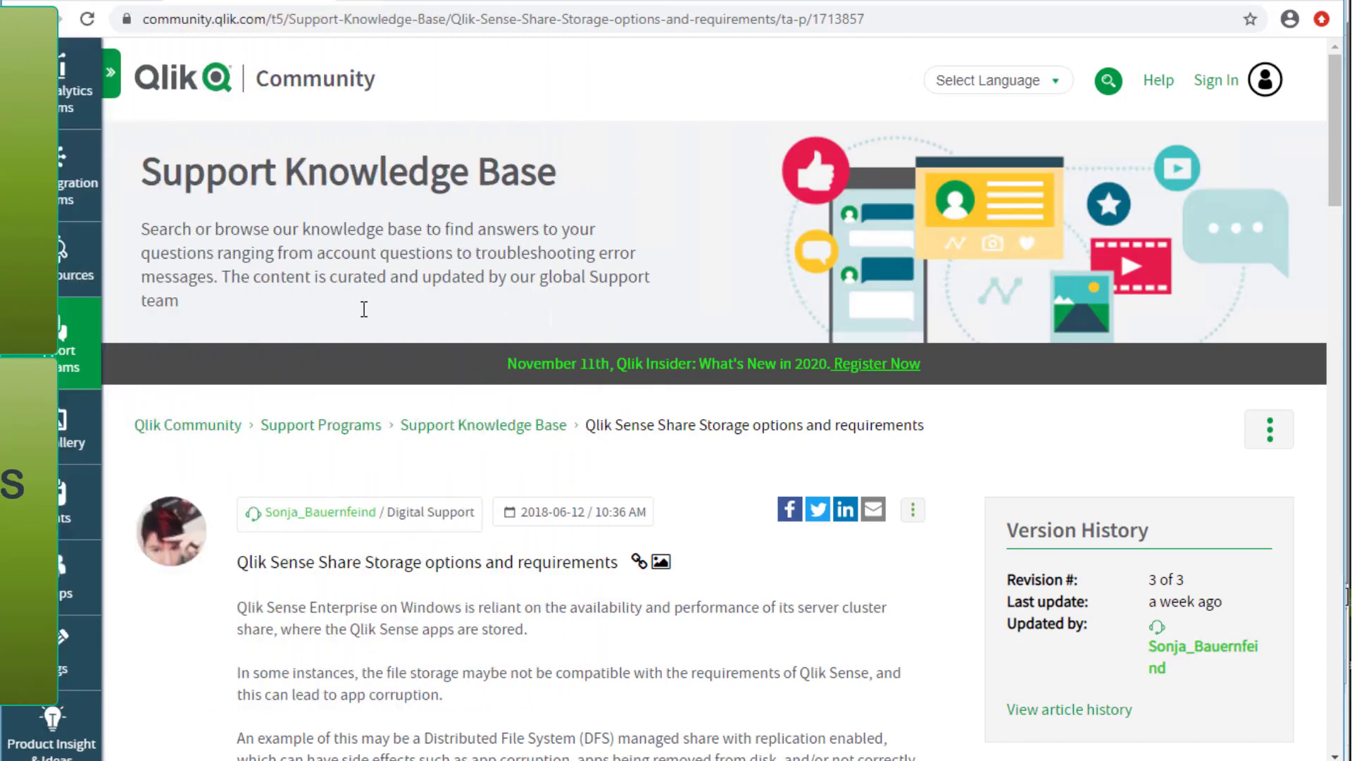
scroll(372, 331, "down", 3)
scroll(372, 332, "down", 1)
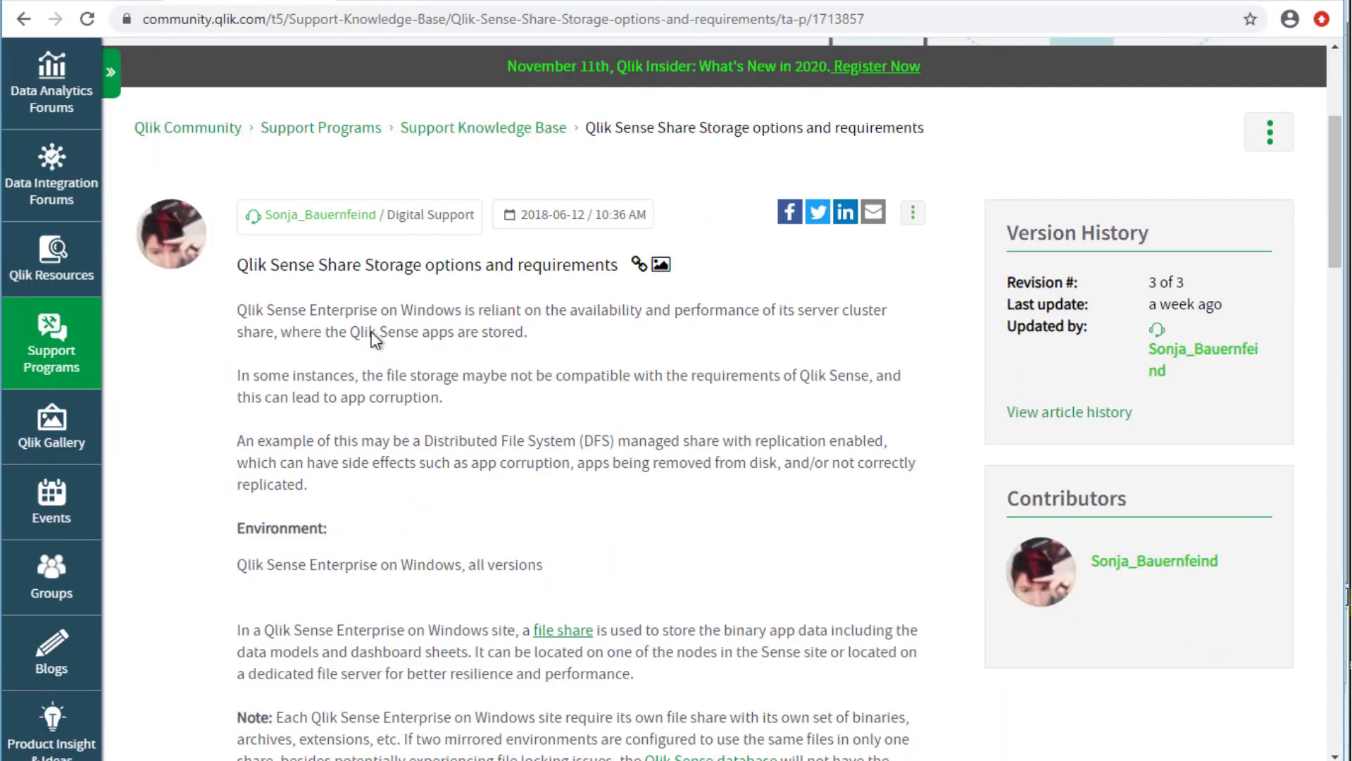
scroll(372, 331, "down", 1)
scroll(372, 338, "up", 1)
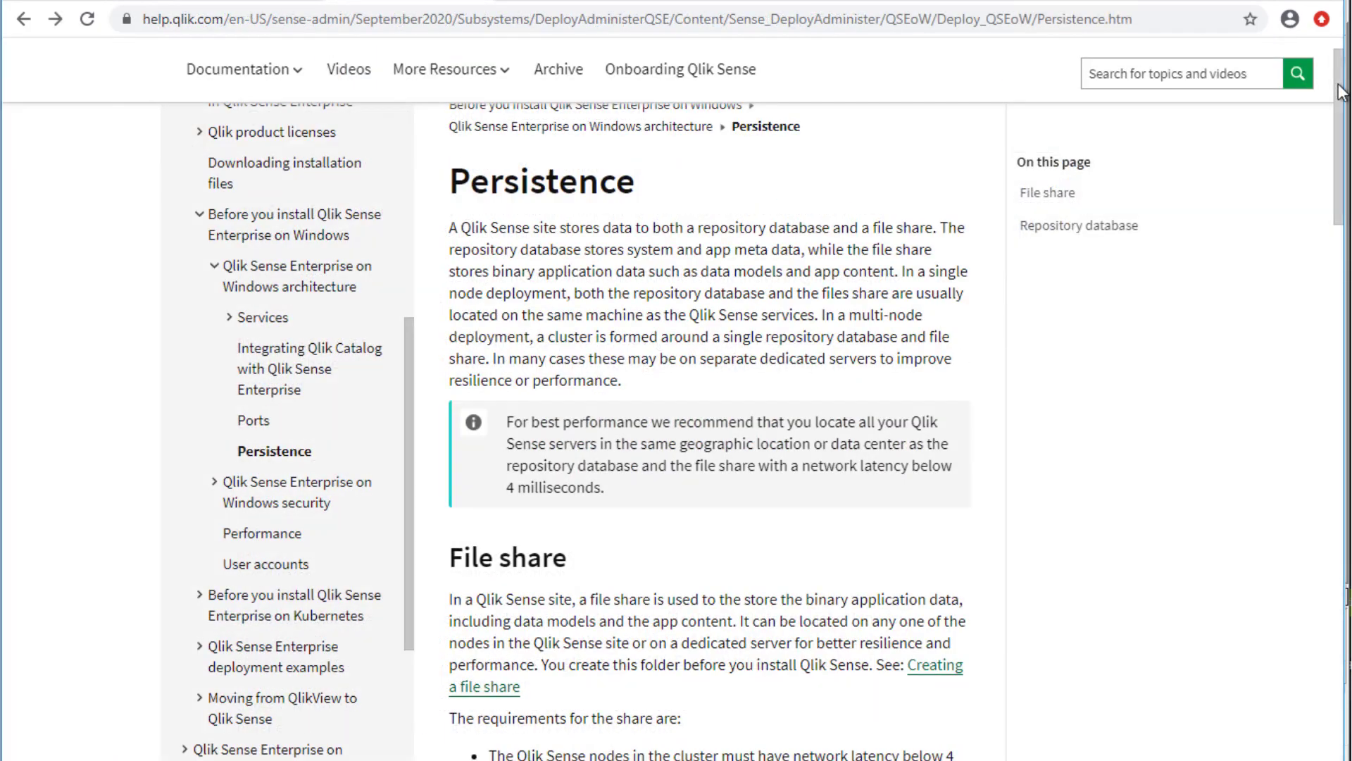
Highlight the 4-millisecond network latency requirement on the Persistence help page
left_click_drag(1340, 92, 1340, 349)
scroll(923, 394, "down", 1)
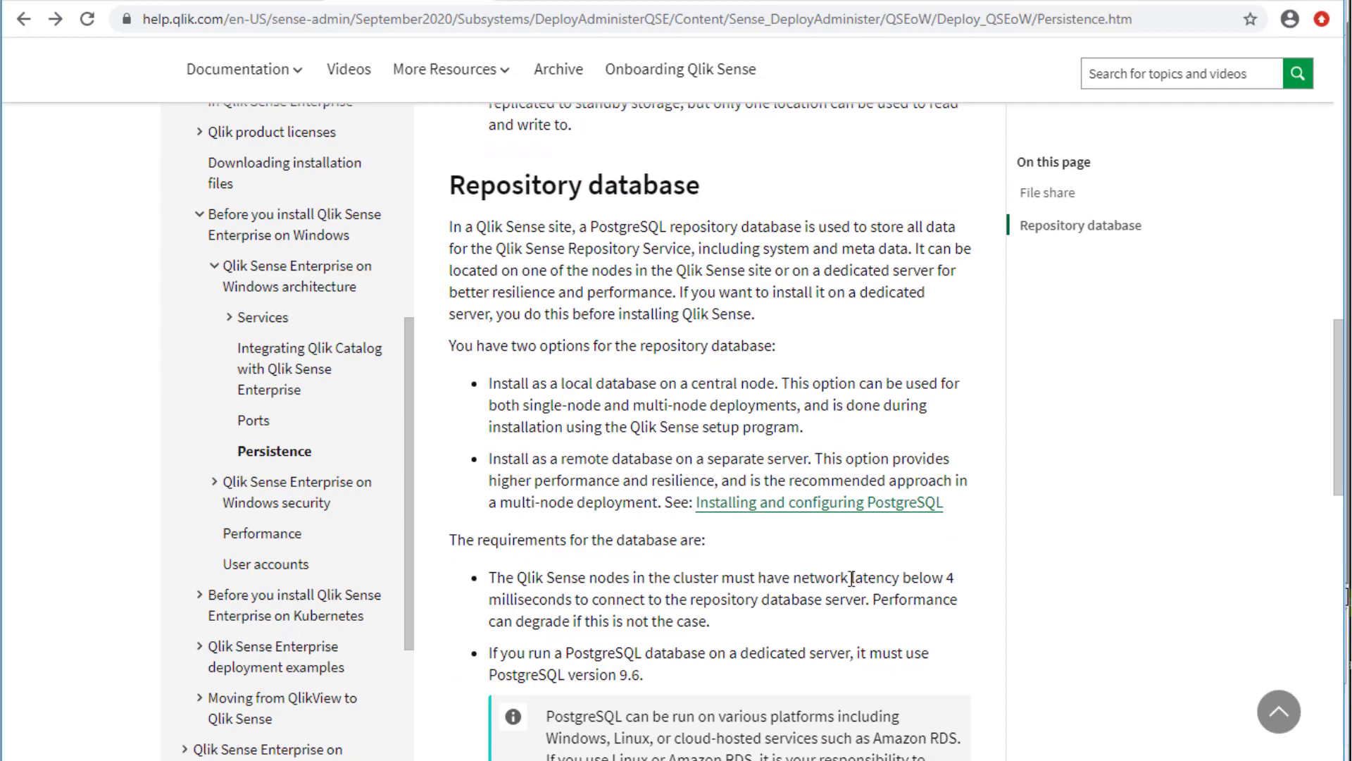
left_click_drag(850, 578, 598, 599)
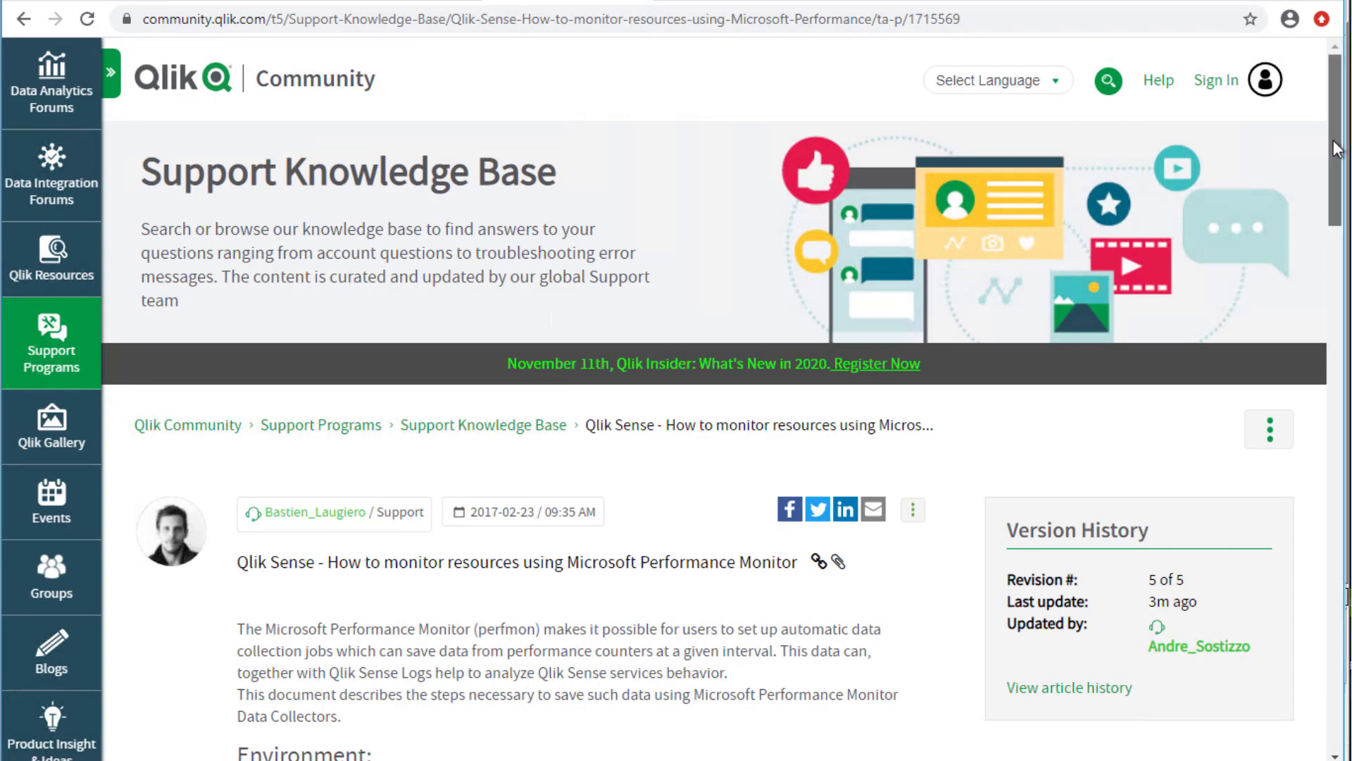
Read the hardware and scalability articles, highlighting the Benchmarking package item
left_click_drag(1337, 155, 1338, 233)
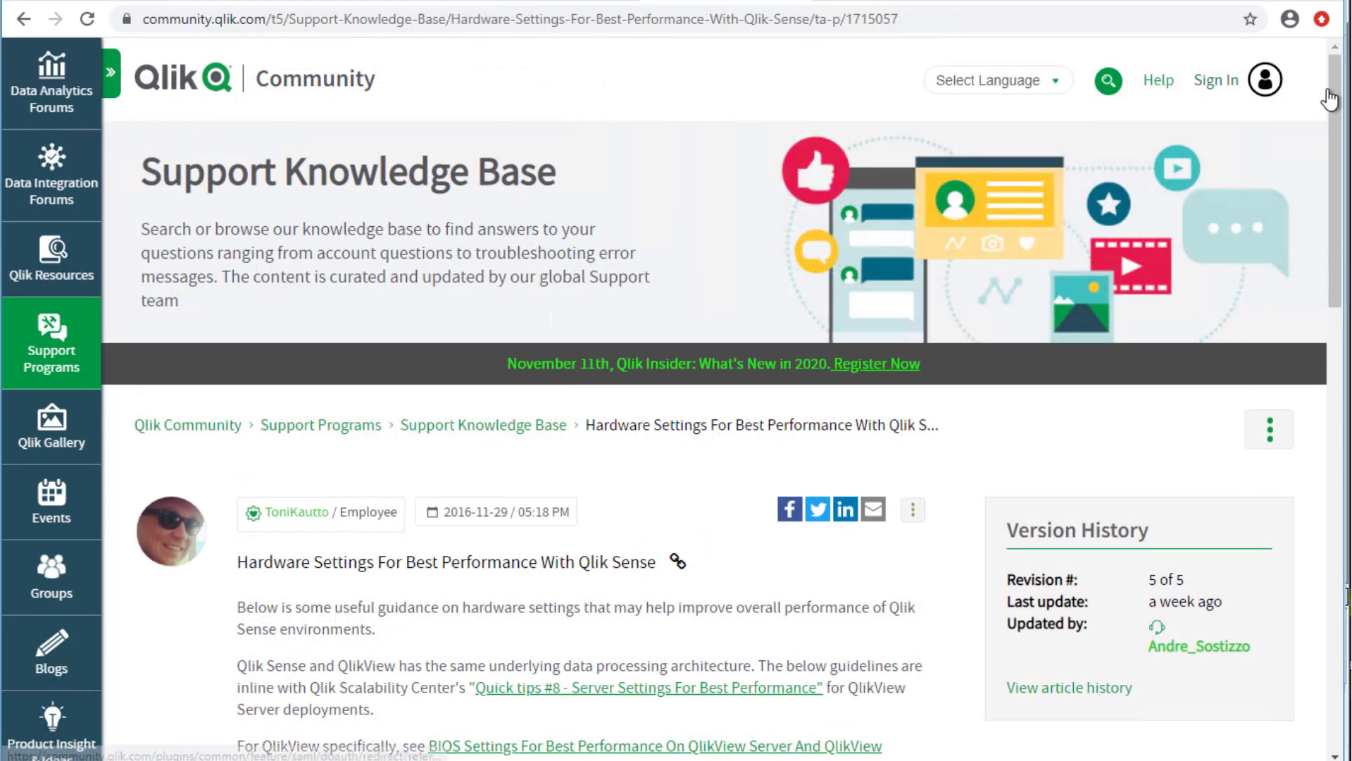
left_click_drag(1335, 96, 1349, 274)
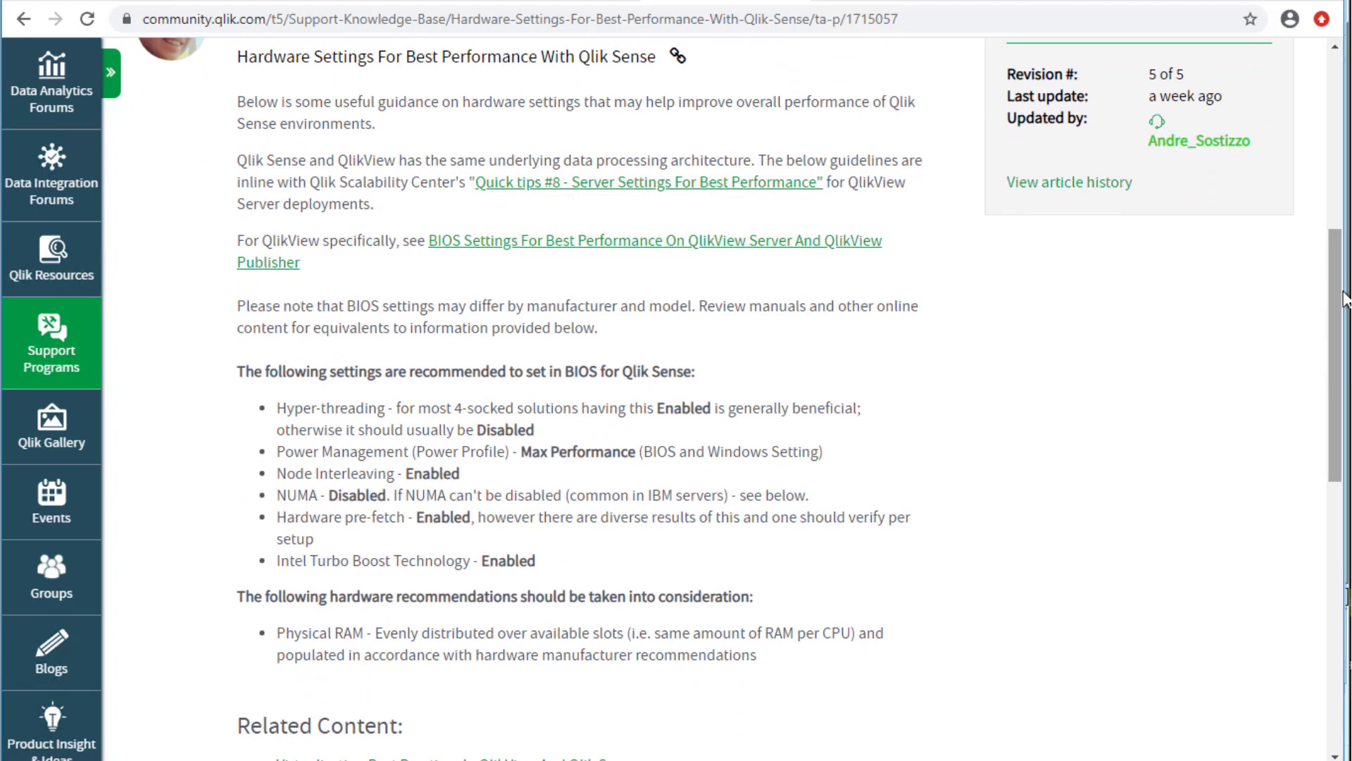
scroll(1342, 292, "up", 1)
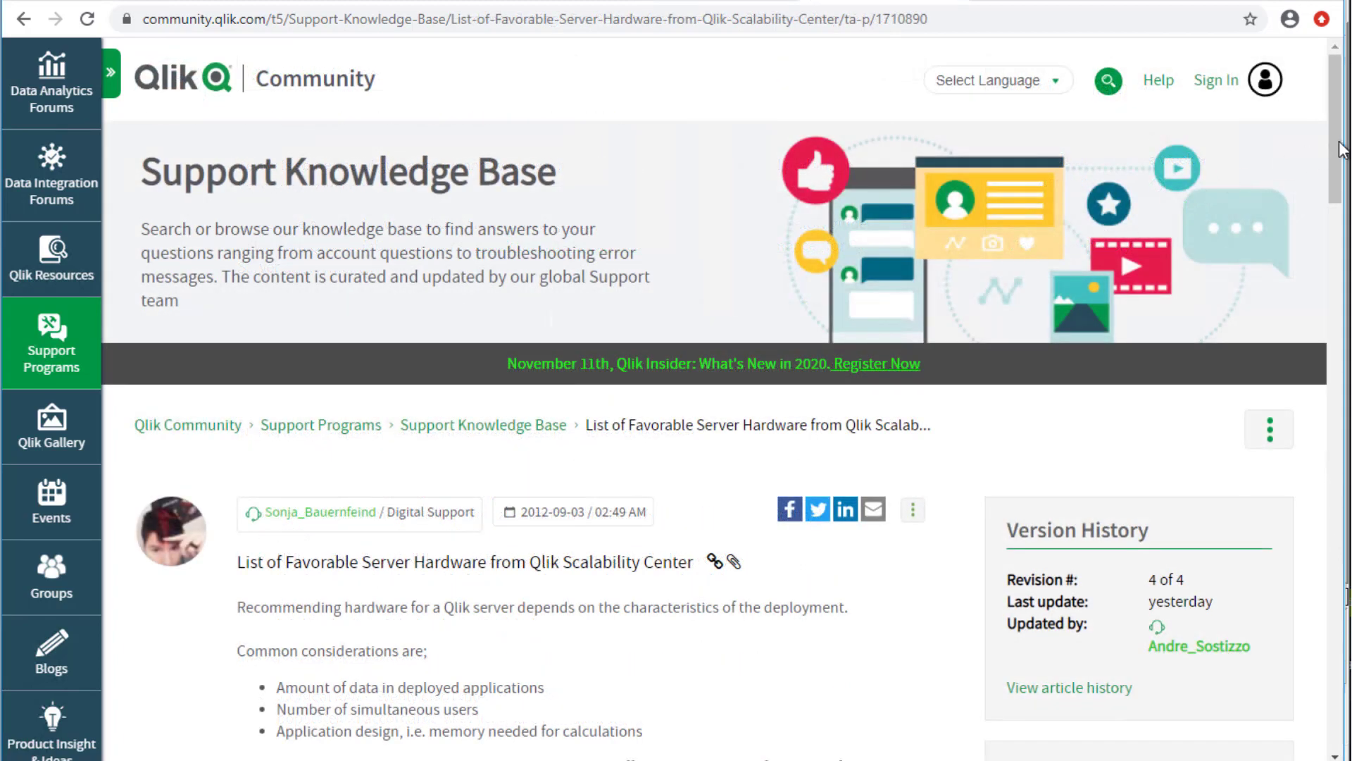
left_click_drag(1342, 138, 1343, 219)
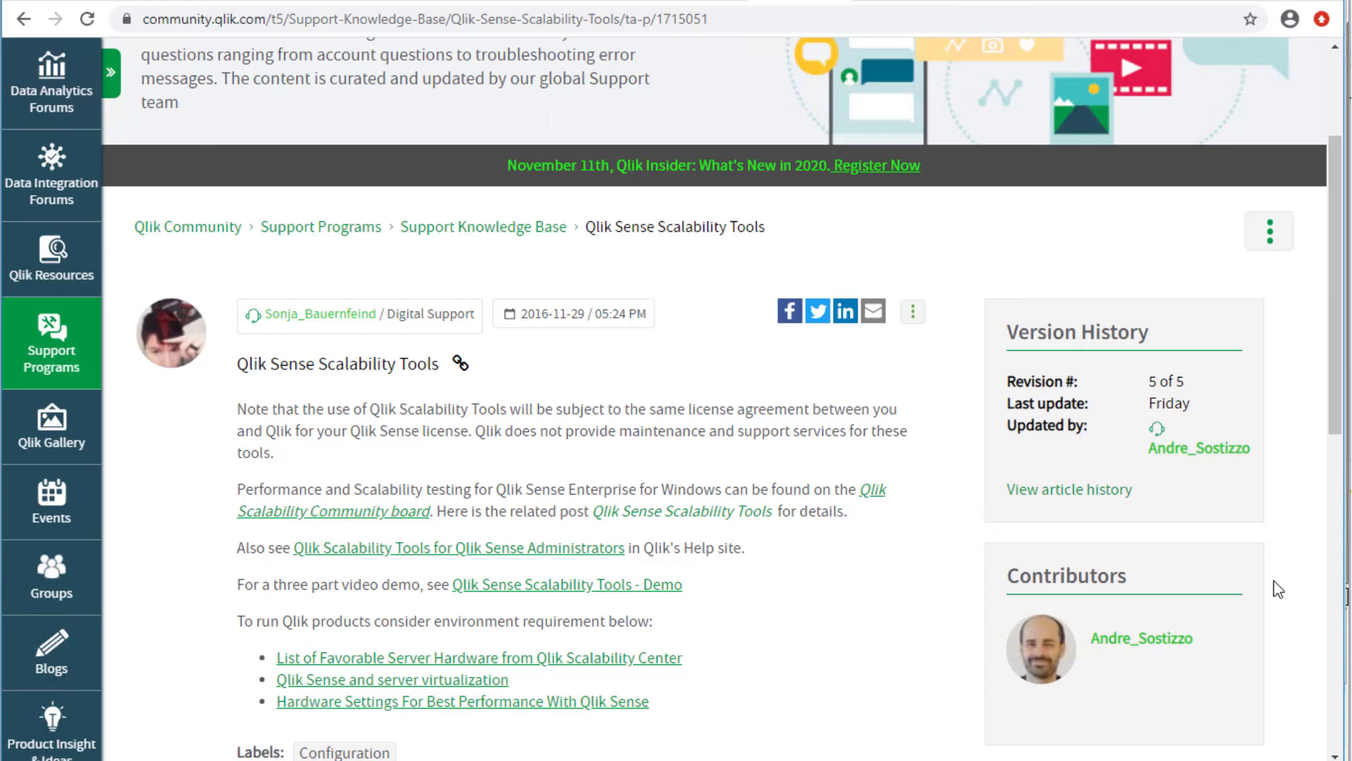
left_click_drag(274, 212, 429, 212)
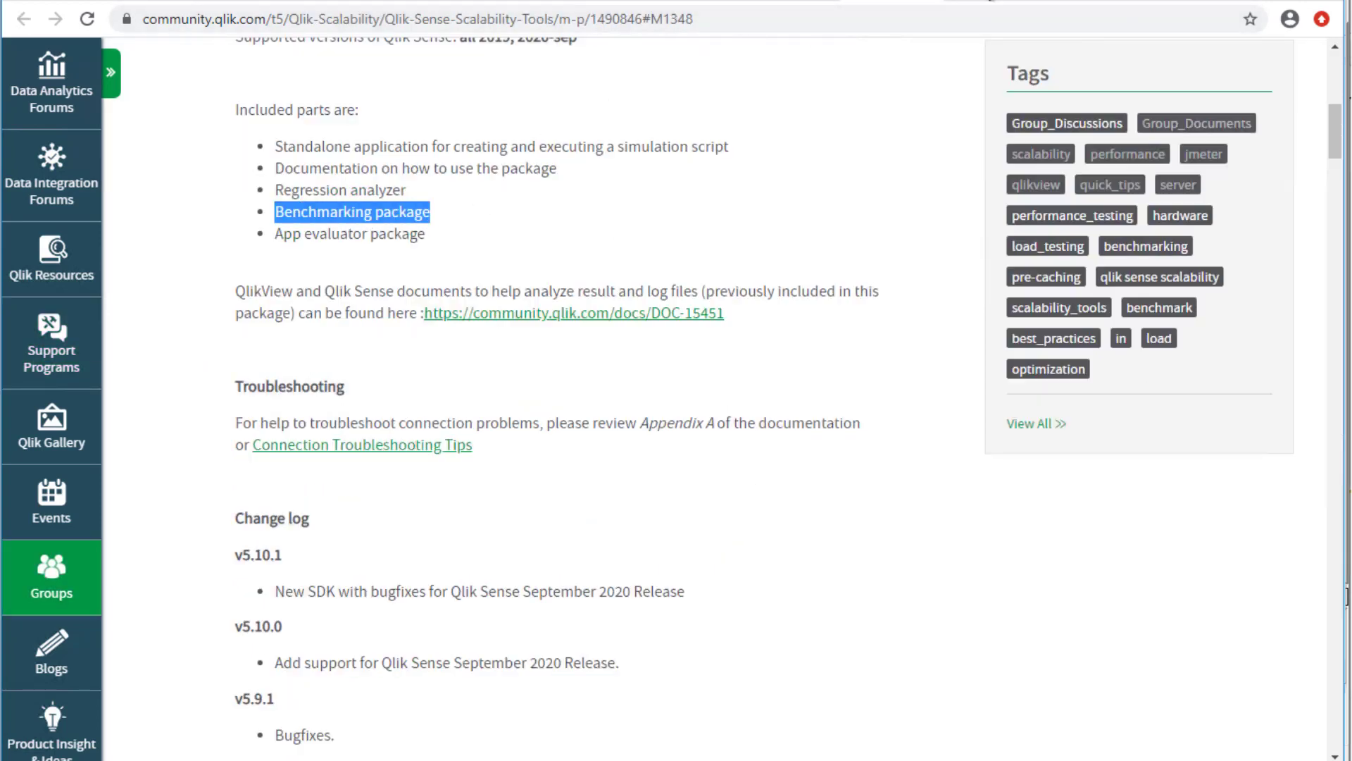
Preview the 2019 performance benchmark PDF, then read the virtualization and consulting-team articles
left_click(990, 3)
left_click_drag(1338, 133, 1342, 257)
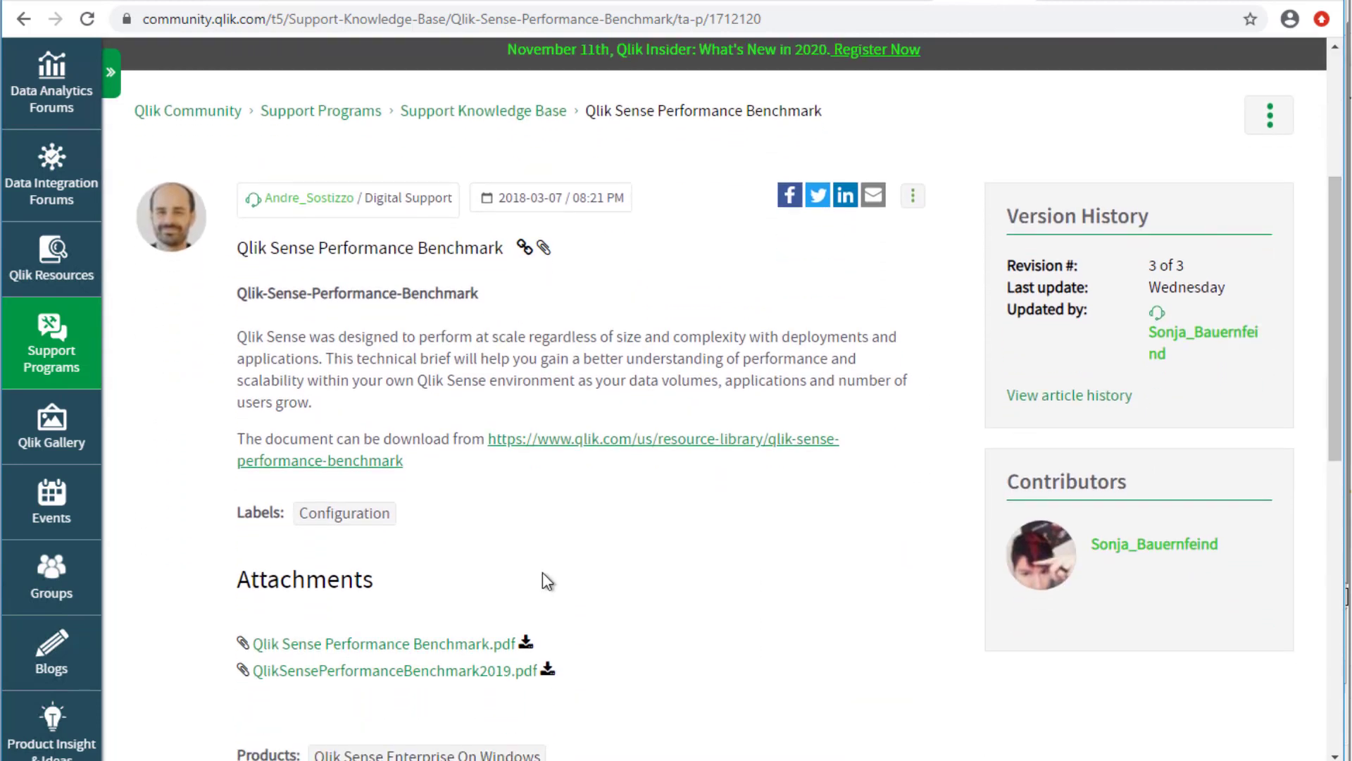
left_click(464, 674)
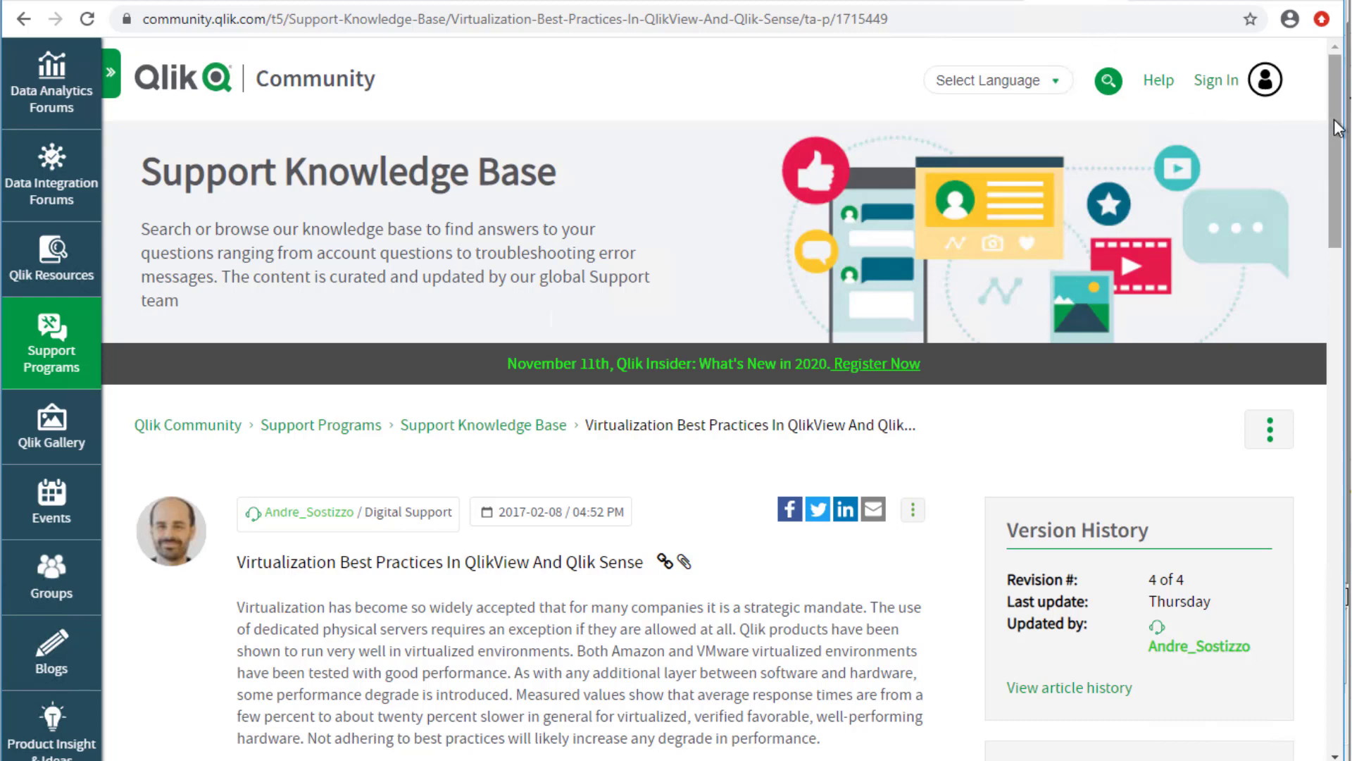
left_click_drag(1340, 137, 1344, 229)
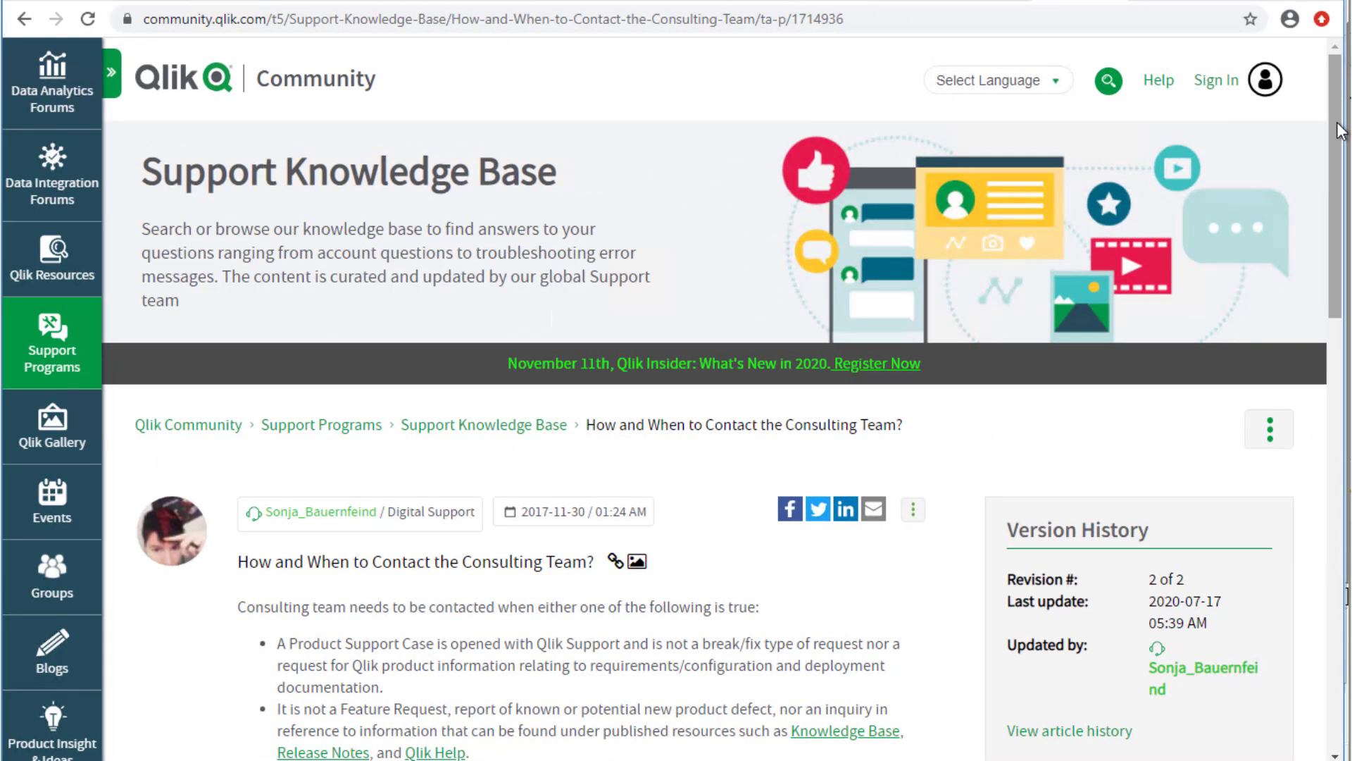
left_click_drag(1340, 124, 1338, 304)
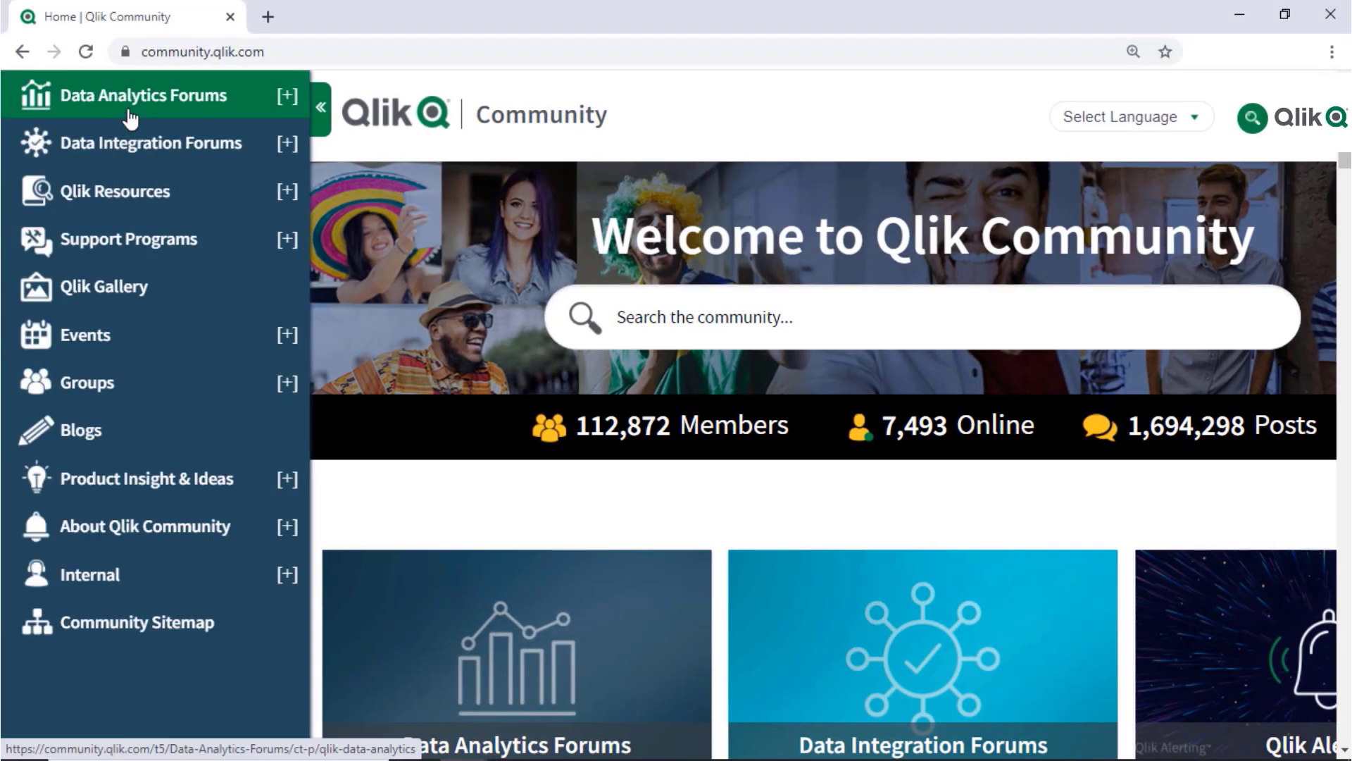
Expand the Data Analytics Forums categories and go to Support Programs
left_click(290, 98)
mouse_move(299, 141)
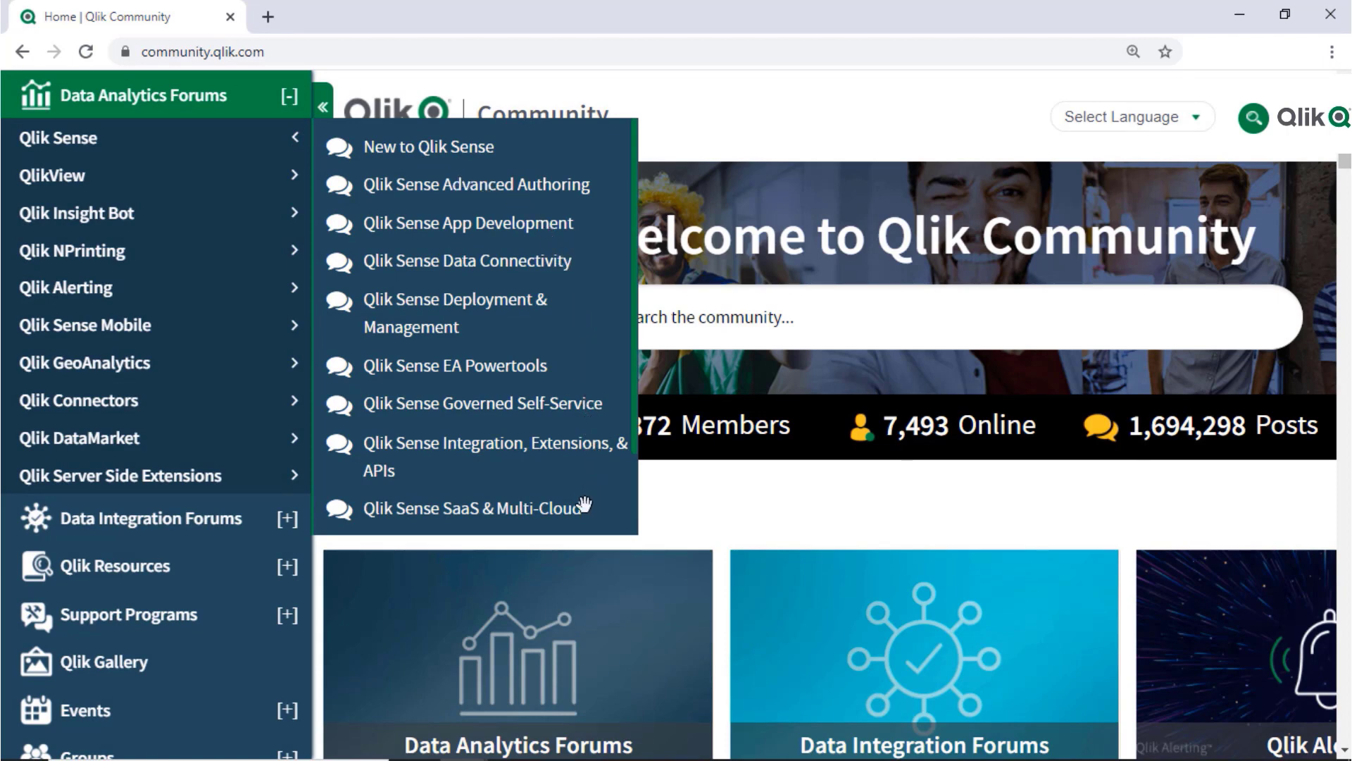
left_click(183, 620)
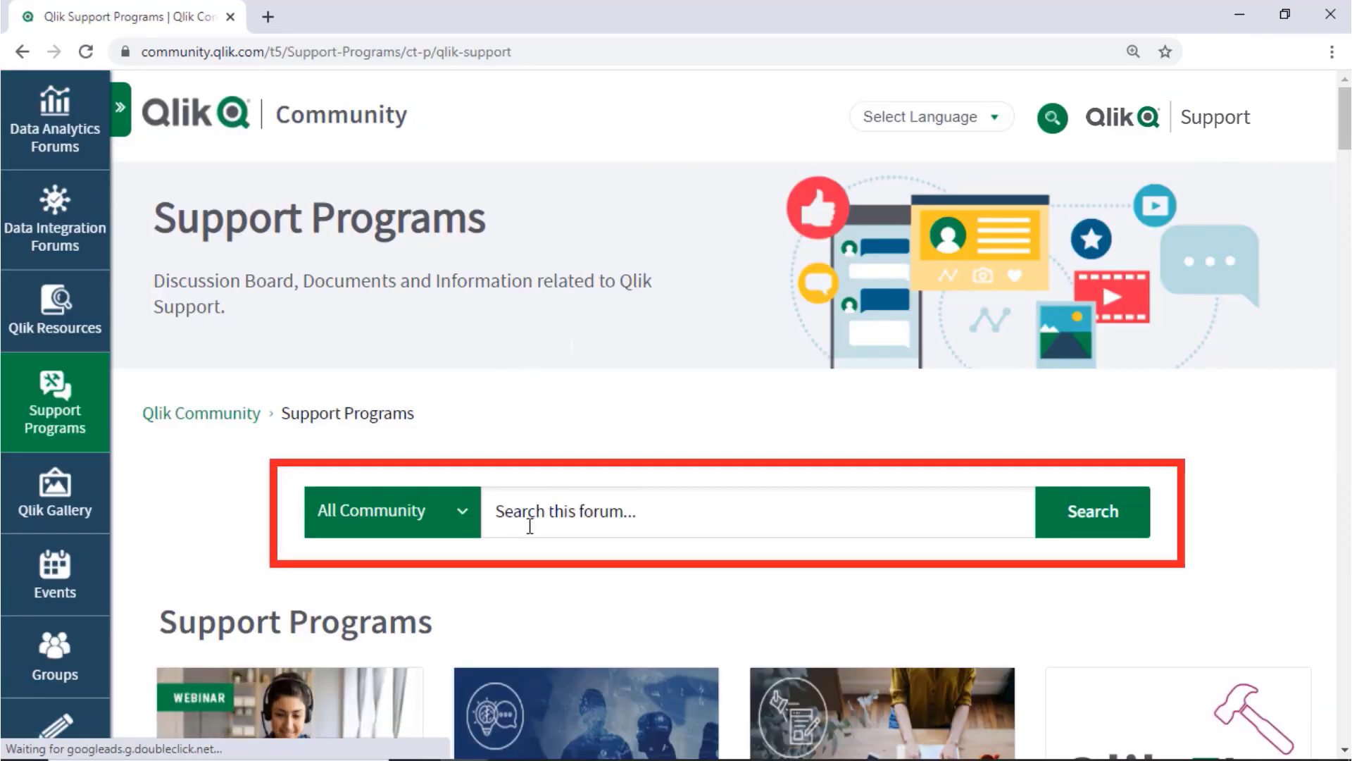
Search the forum for 'Windows log files', then open the Support Updates Blog
left_click(530, 524)
type("Windows log files")
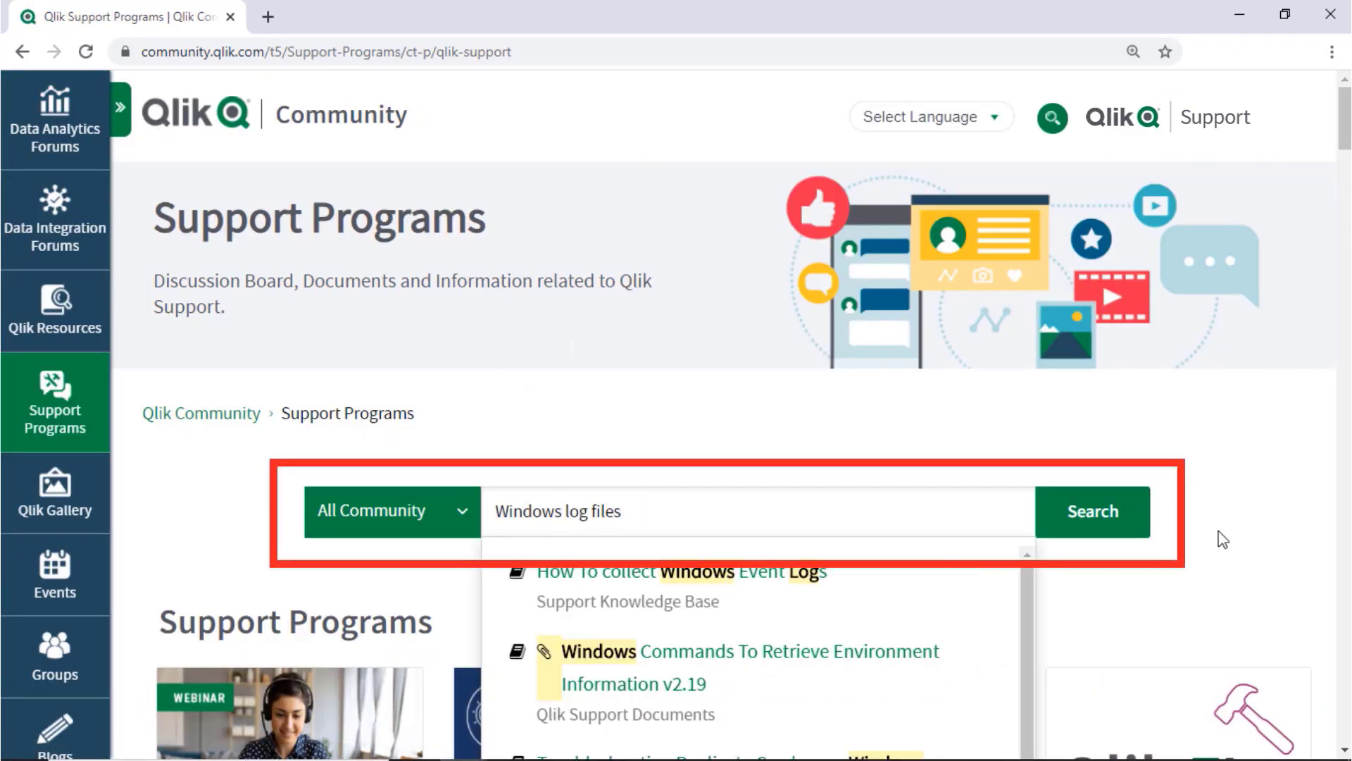
scroll(1261, 459, "down", 7)
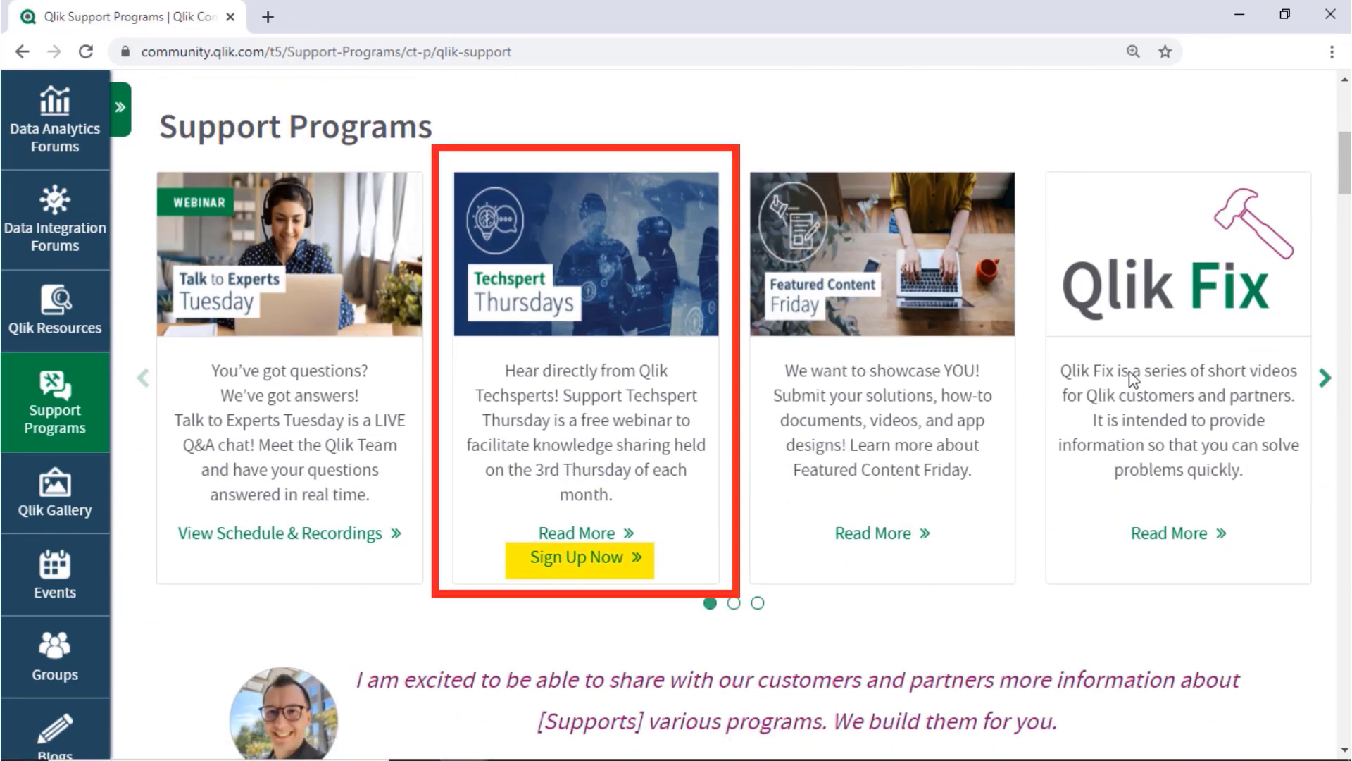
left_click(70, 740)
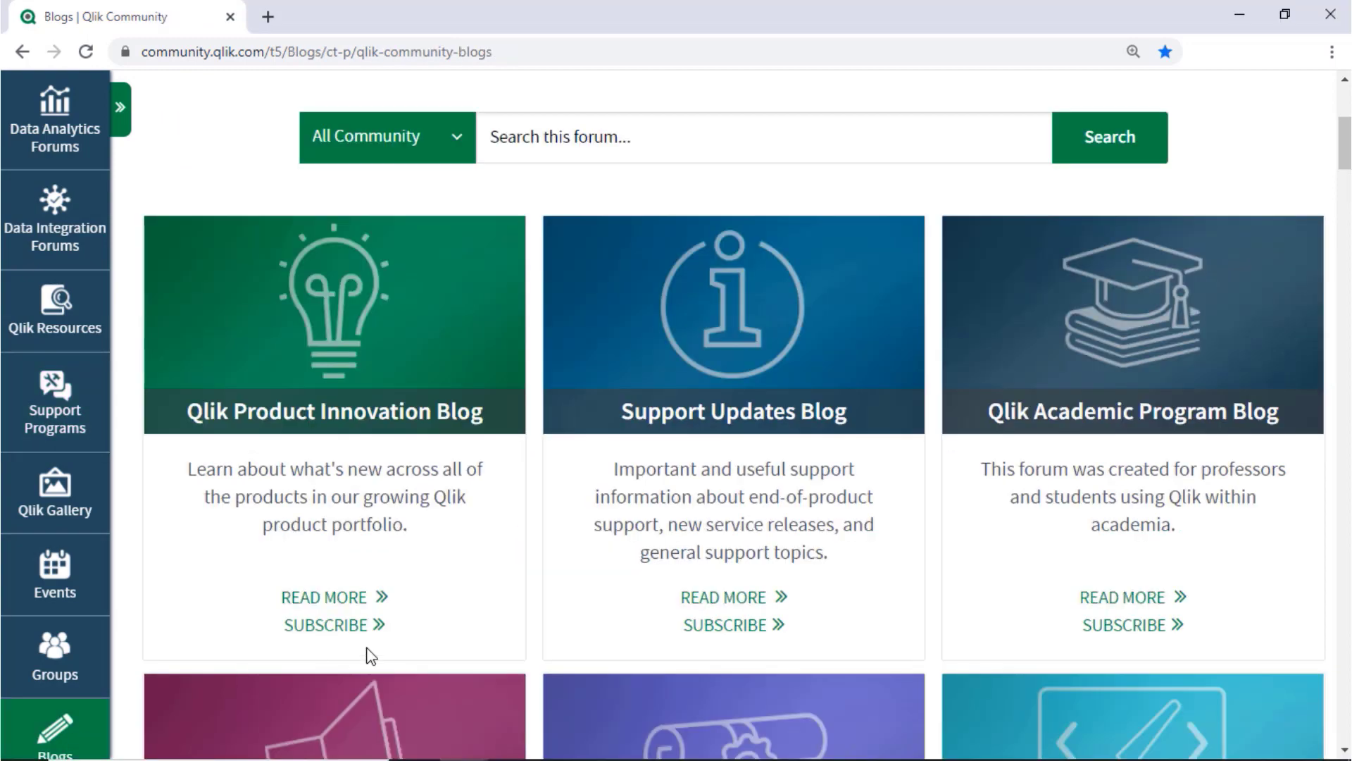
left_click(759, 415)
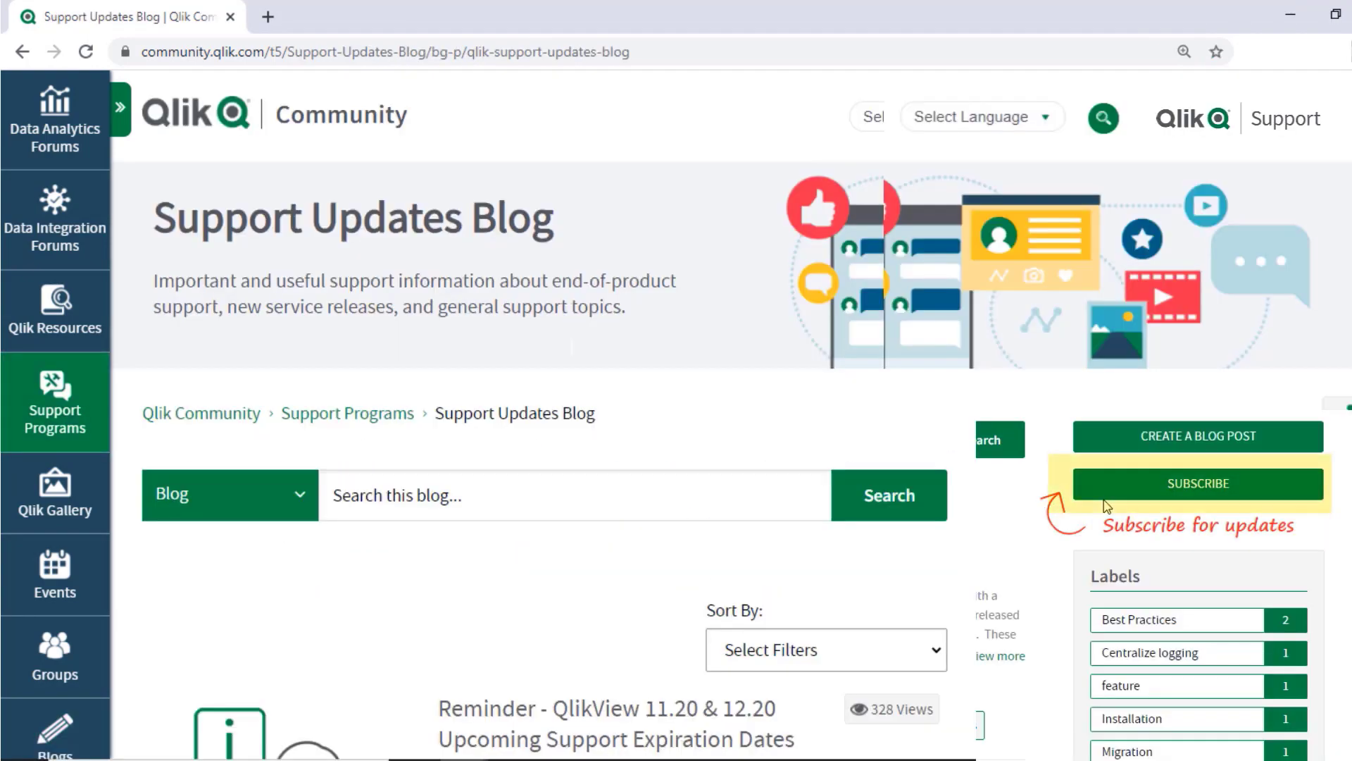